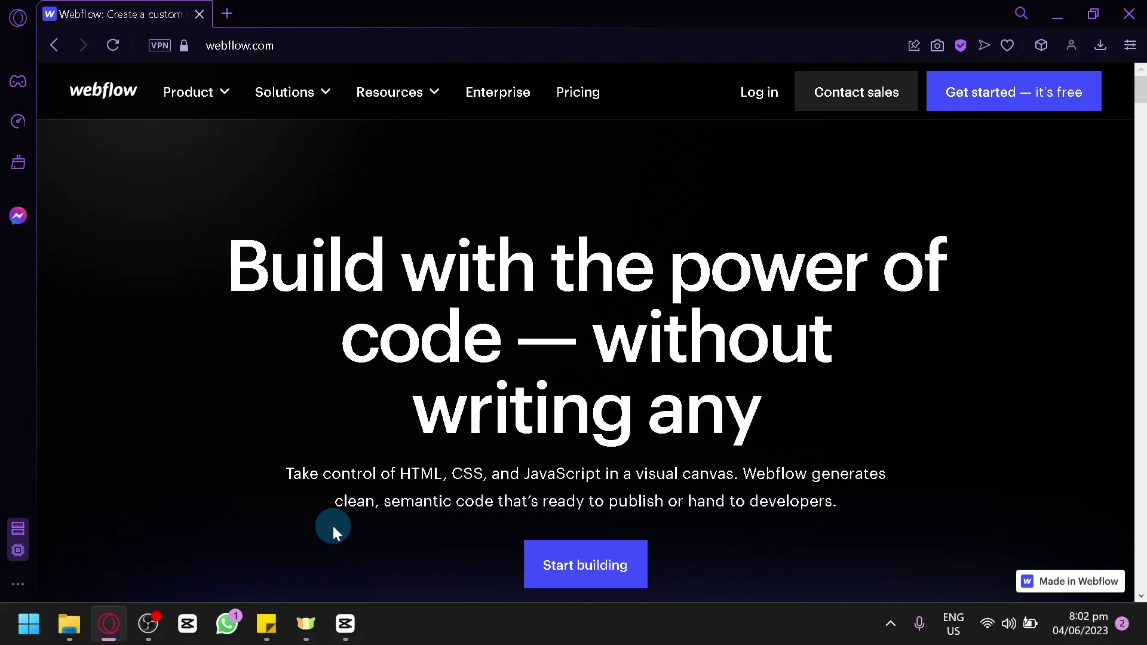
- Open the Plans & pricing page in a new tab, then start the free Webflow sign-up
{"action": "scroll", "coordinate": [335, 514], "scroll_direction": "down", "scroll_amount": 10}
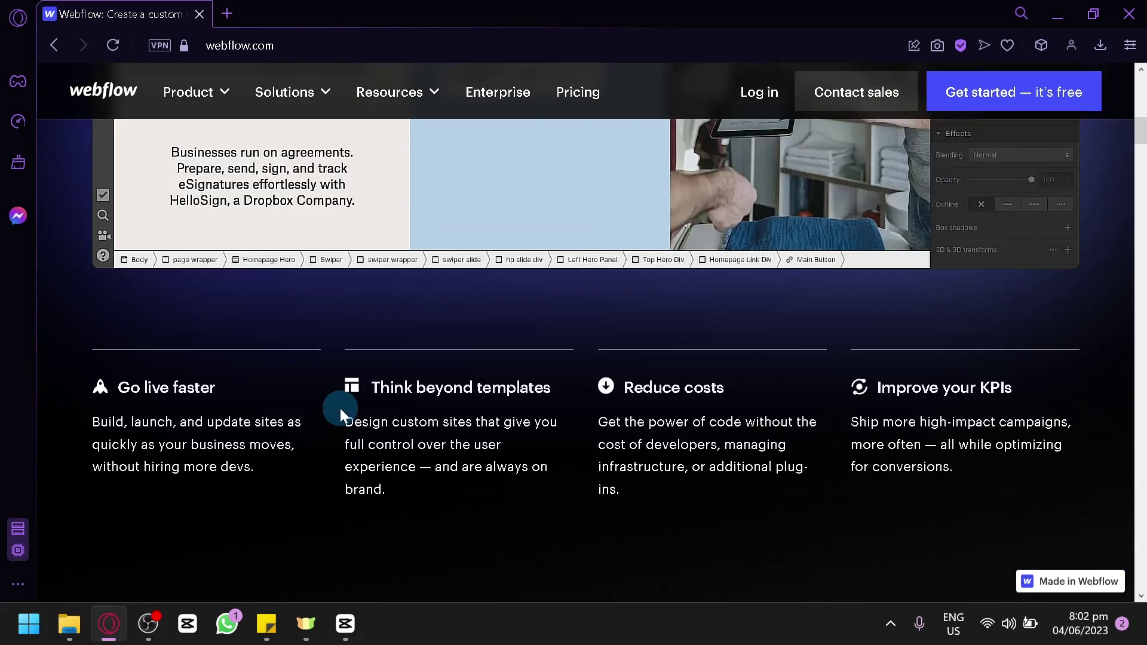
{"action": "scroll", "coordinate": [339, 404], "scroll_direction": "down", "scroll_amount": 4}
{"action": "scroll", "coordinate": [280, 378], "scroll_direction": "up", "scroll_amount": 12}
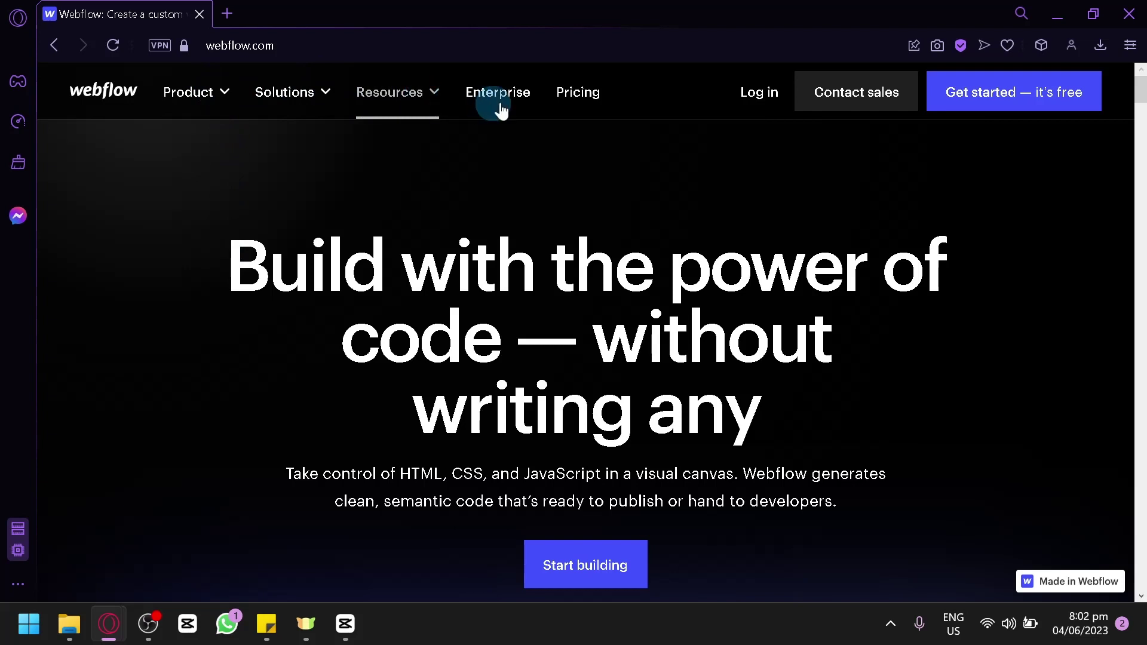
{"action": "right_click", "coordinate": [589, 98]}
{"action": "left_click", "coordinate": [620, 124]}
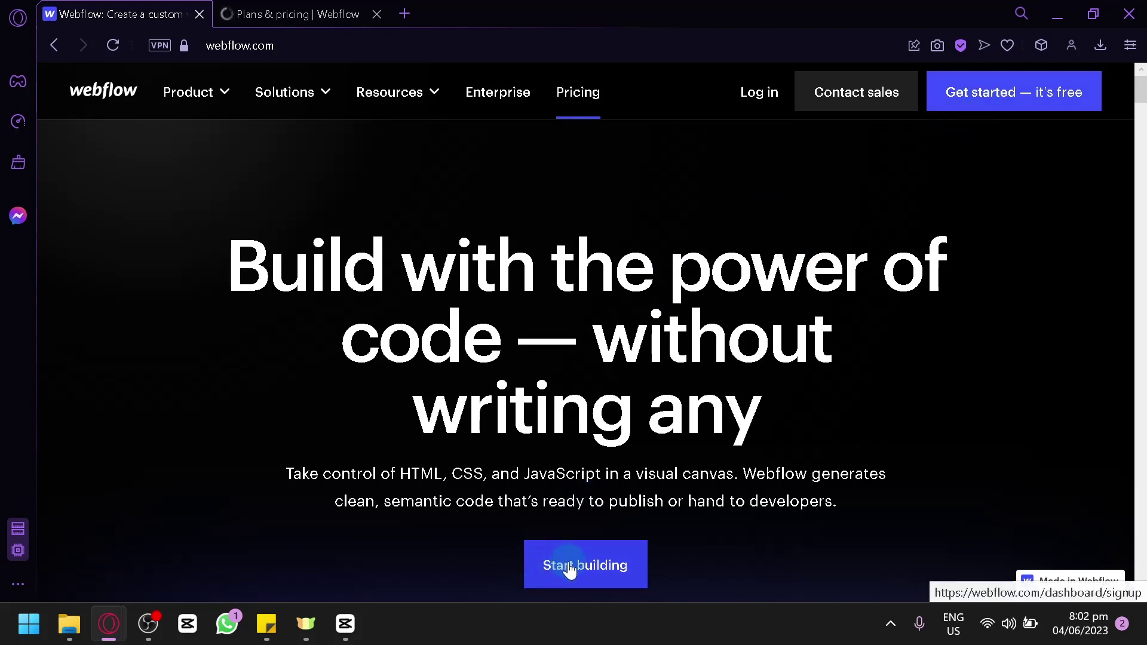
{"action": "left_click", "coordinate": [1033, 92]}
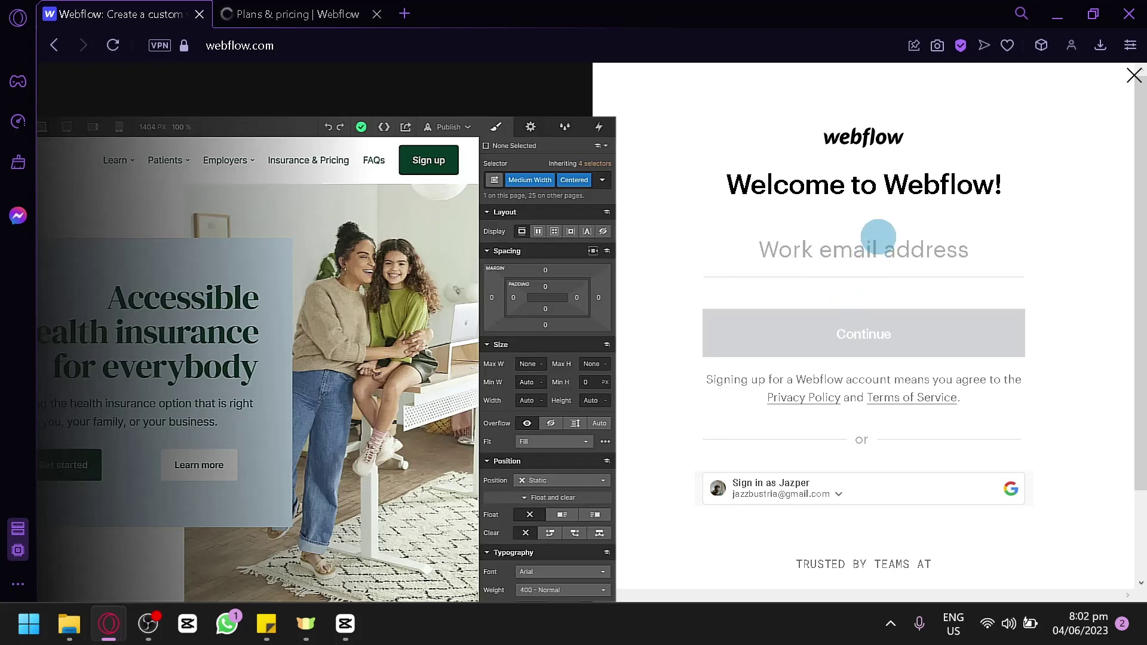
- Sign in with the linked Google account and open the Testing site's menu on the dashboard
{"action": "left_click", "coordinate": [739, 493]}
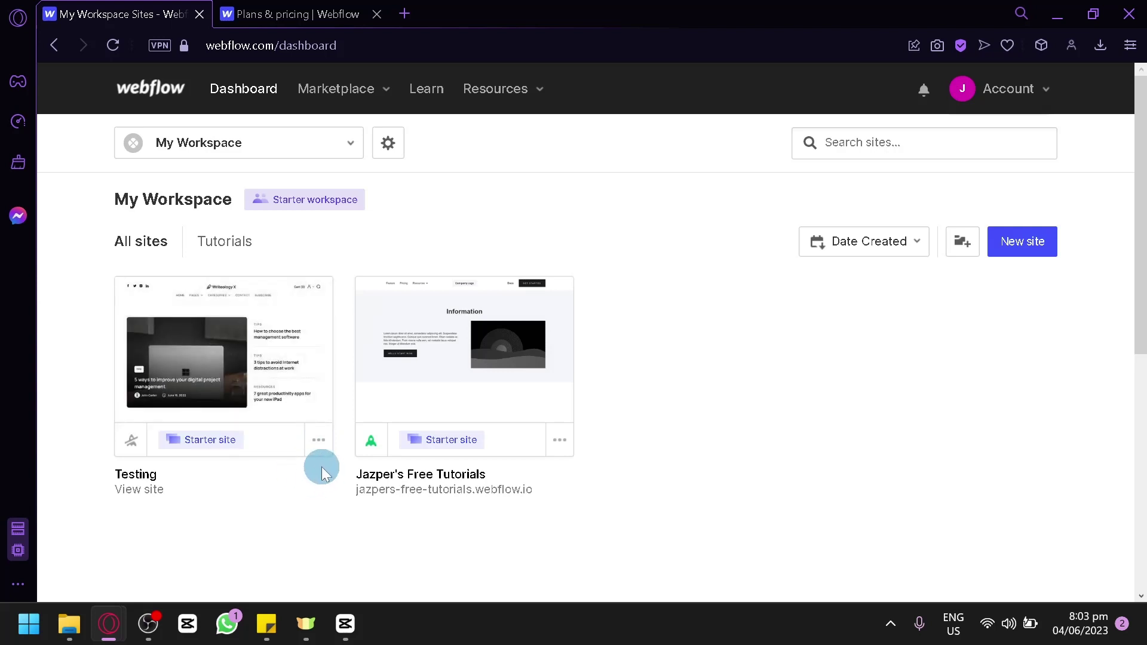
{"action": "left_click", "coordinate": [317, 447]}
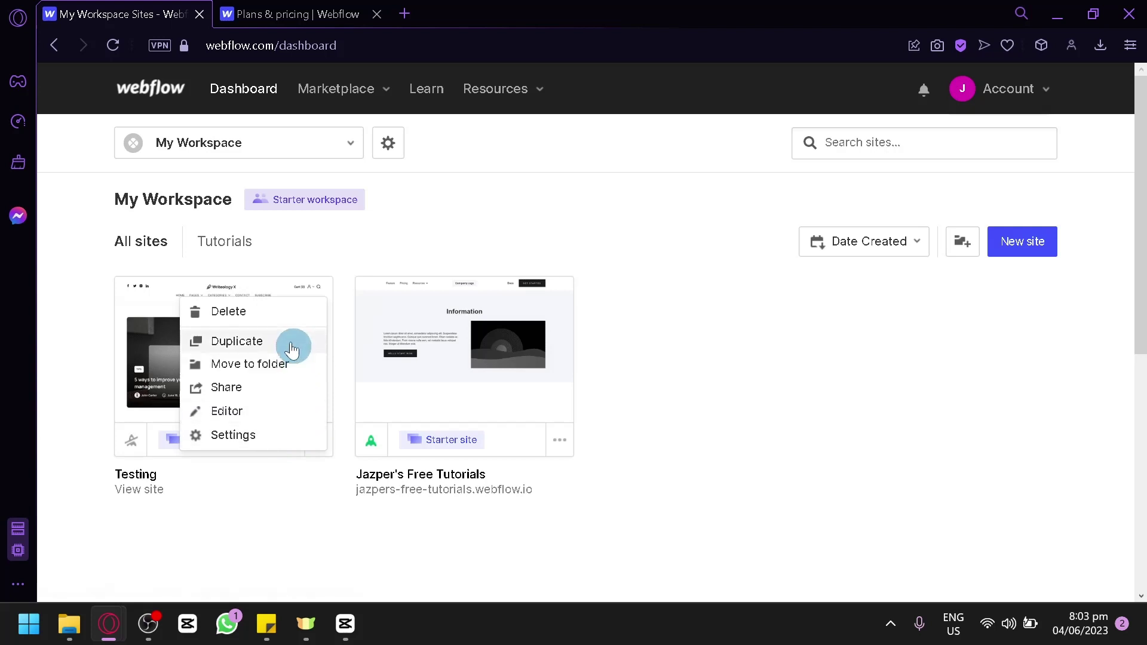
- Permanently delete the Testing site by pasting 'testing-a7f10e' as confirmation, then start a new site
{"action": "left_click", "coordinate": [284, 323]}
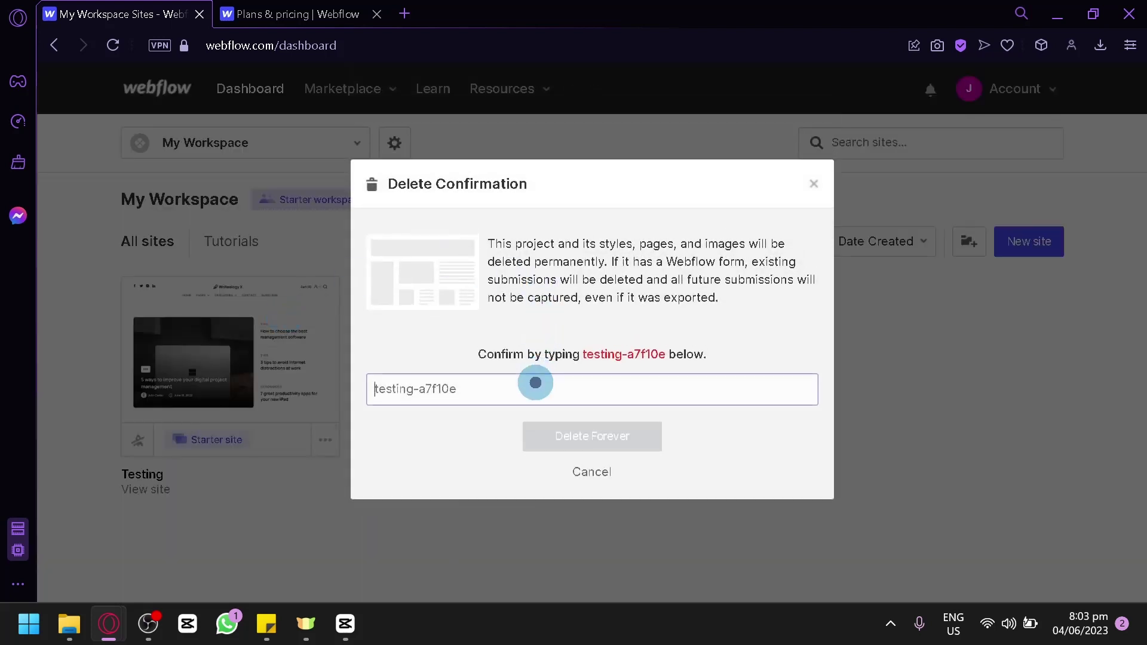
{"action": "left_click_drag", "start_coordinate": [583, 354], "coordinate": [669, 352]}
{"action": "key", "text": "ctrl+c"}
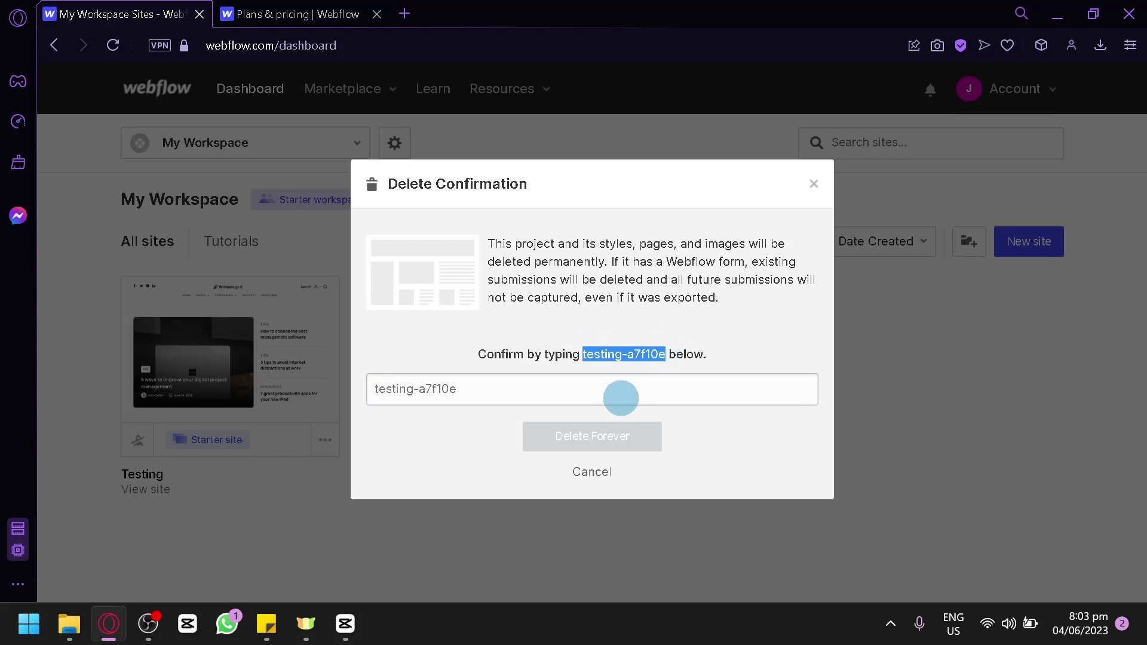
{"action": "left_click", "coordinate": [615, 398]}
{"action": "key", "text": "ctrl+v"}
{"action": "left_click", "coordinate": [613, 431]}
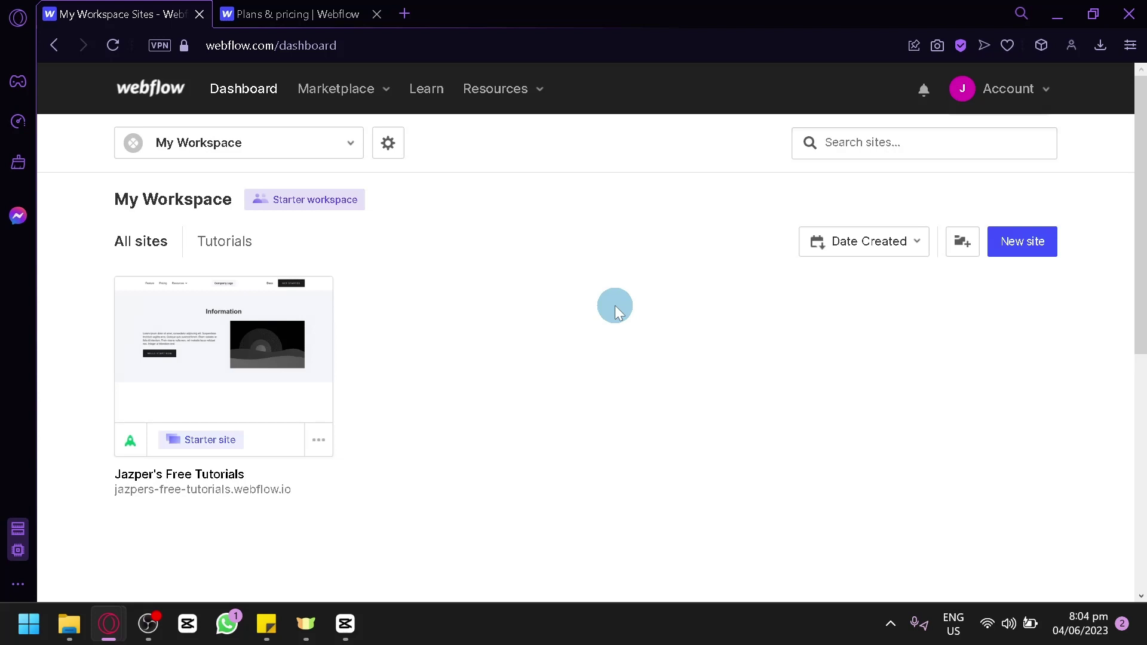
{"action": "left_click", "coordinate": [1027, 253]}
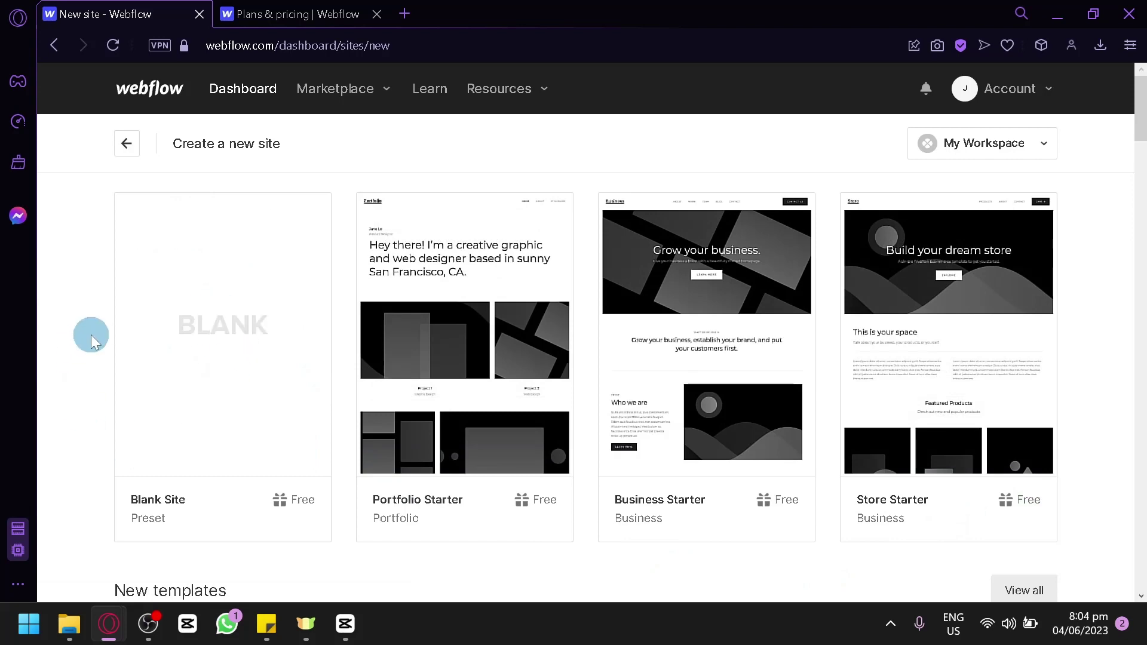
- Browse the New templates cards, including Zain, Grindelwald and Muvent at $79 and Omni at $129
{"action": "scroll", "coordinate": [94, 341], "scroll_direction": "down", "scroll_amount": 8}
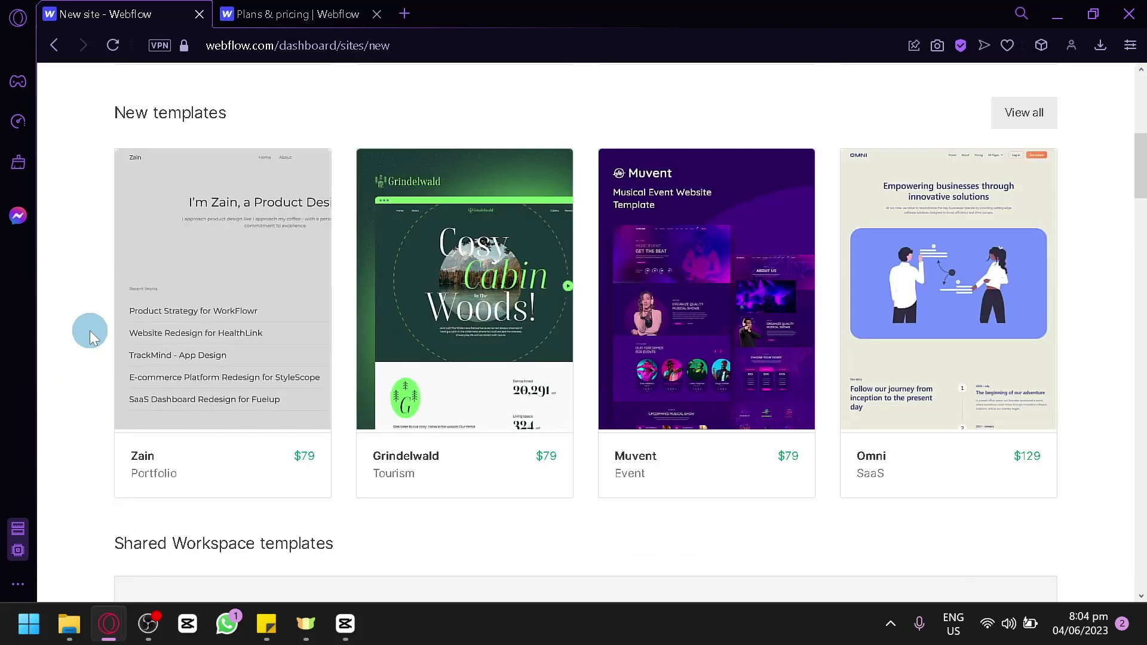
{"action": "mouse_move", "coordinate": [242, 186]}
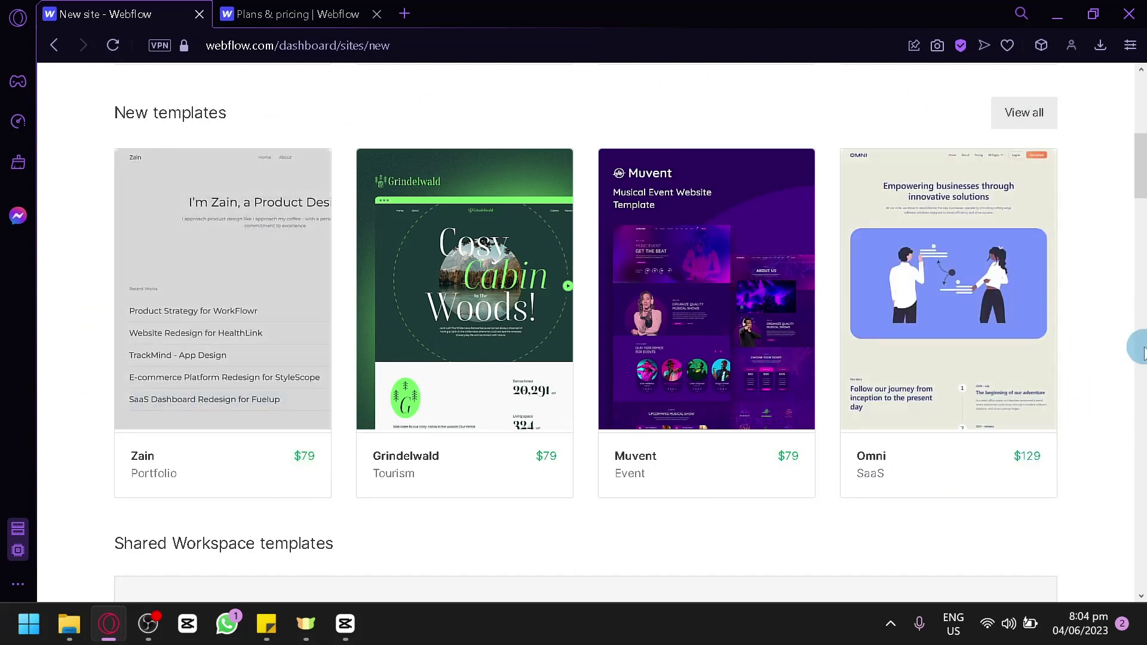
{"action": "mouse_move", "coordinate": [191, 448]}
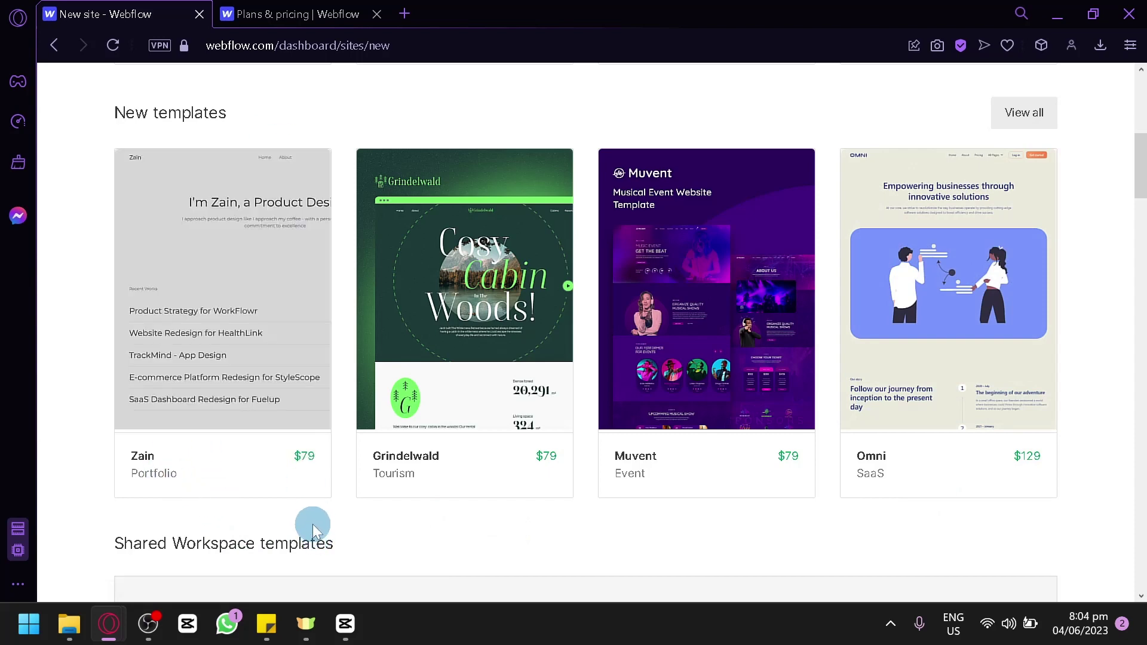
{"action": "mouse_move", "coordinate": [1055, 204]}
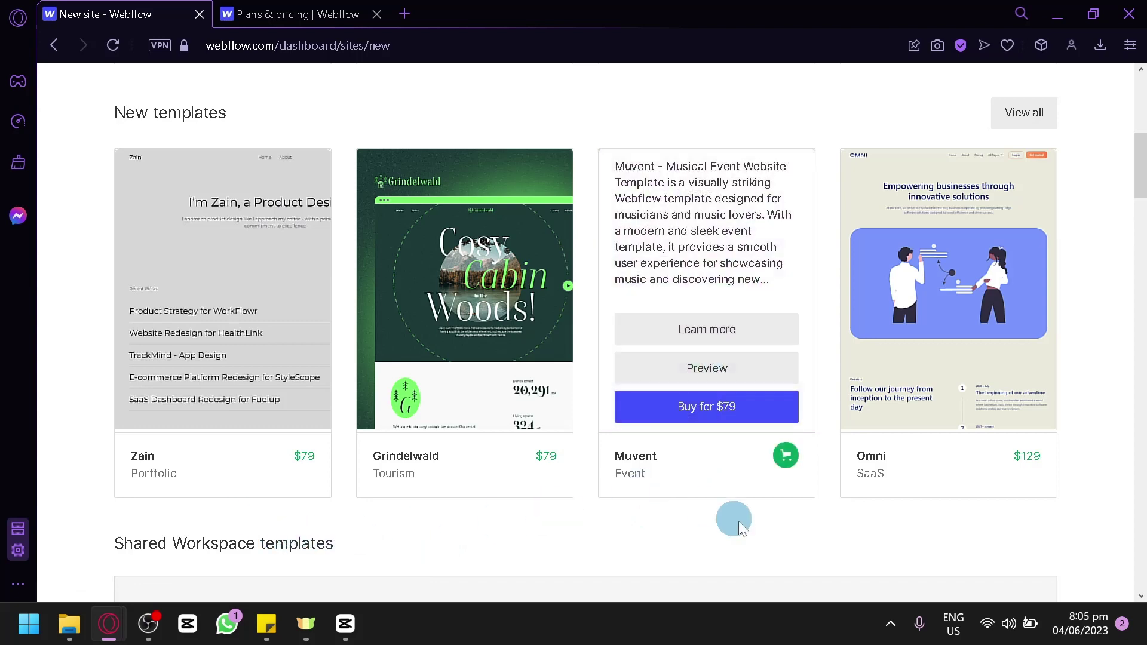
- Open the full New Website Templates marketplace page from New templates' View all
{"action": "left_click", "coordinate": [1026, 114]}
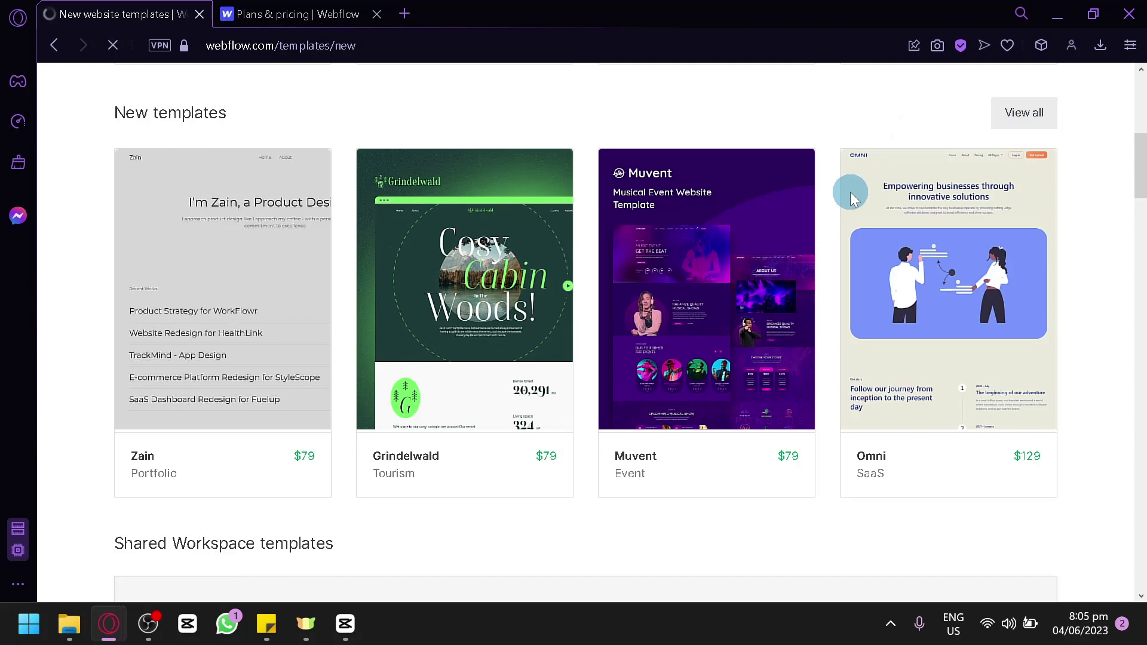
{"action": "scroll", "coordinate": [681, 297], "scroll_direction": "down", "scroll_amount": 10}
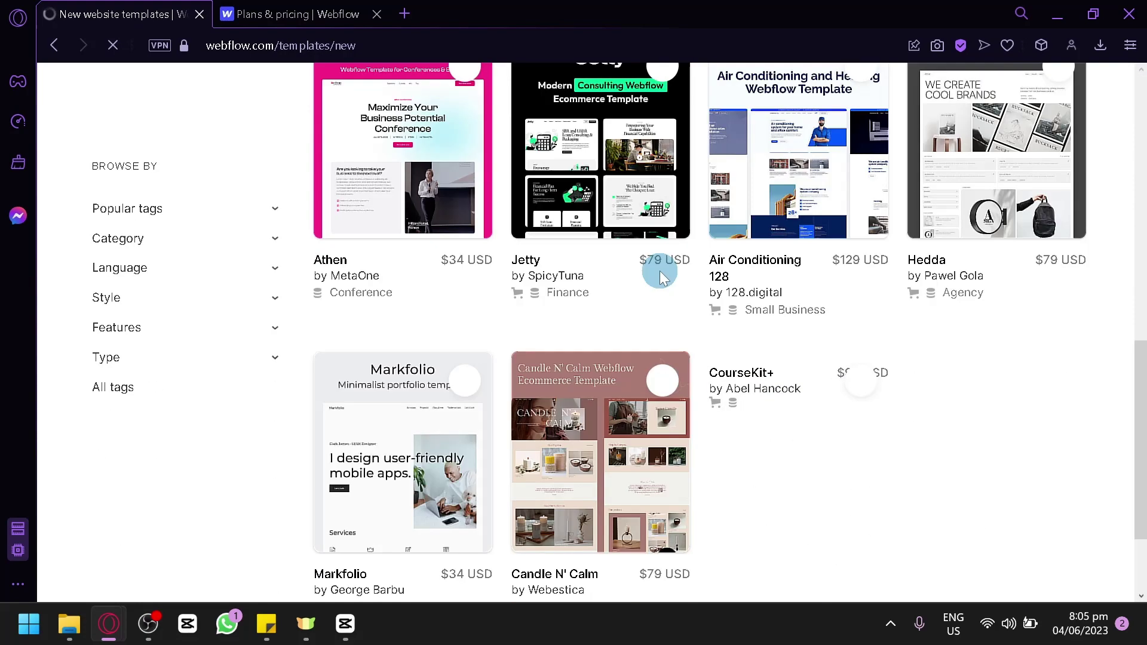
{"action": "scroll", "coordinate": [233, 304], "scroll_direction": "up", "scroll_amount": 7}
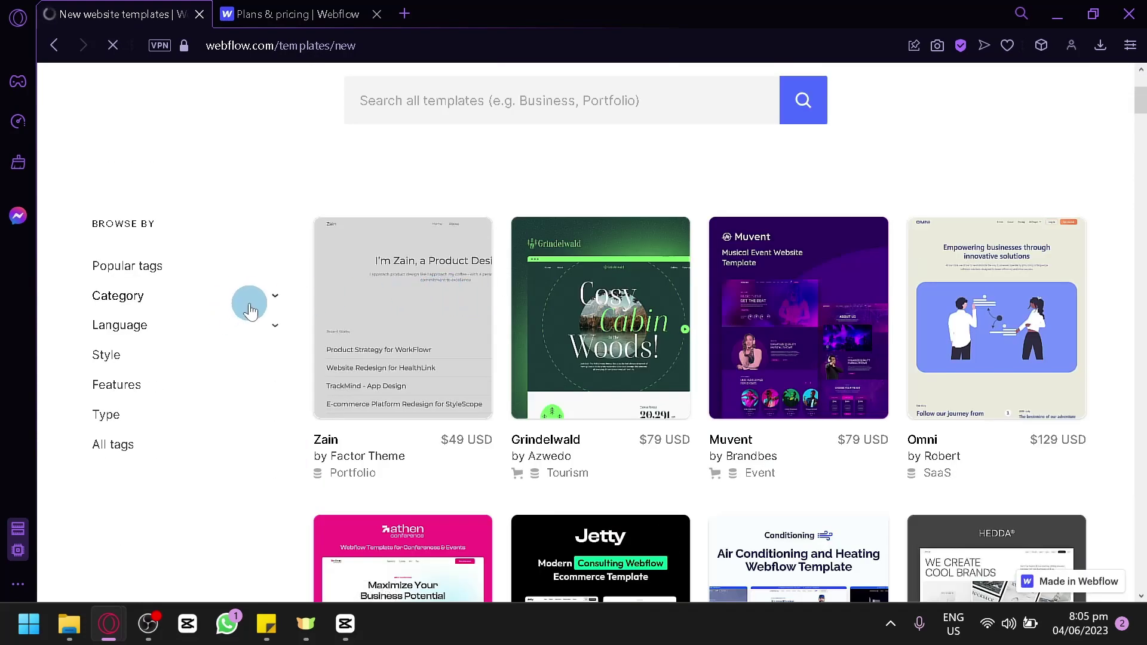
- Expand and collapse the Category and Features filters in the Browse By sidebar
{"action": "left_click", "coordinate": [250, 309]}
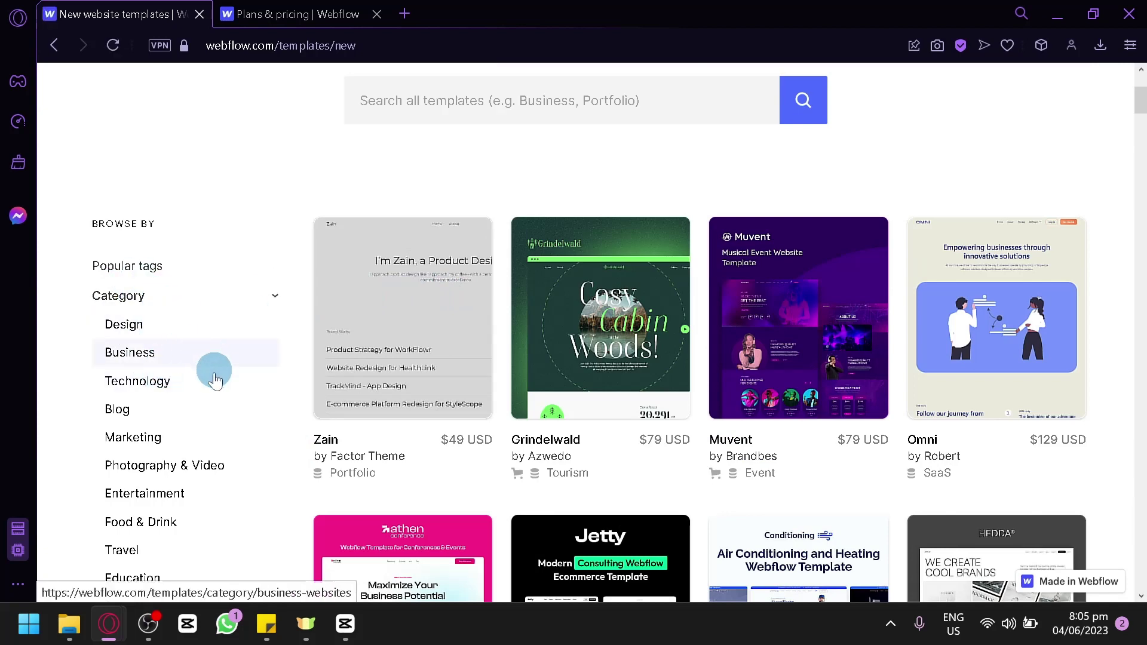
{"action": "scroll", "coordinate": [198, 356], "scroll_direction": "down", "scroll_amount": 1}
{"action": "scroll", "coordinate": [179, 345], "scroll_direction": "down", "scroll_amount": 4}
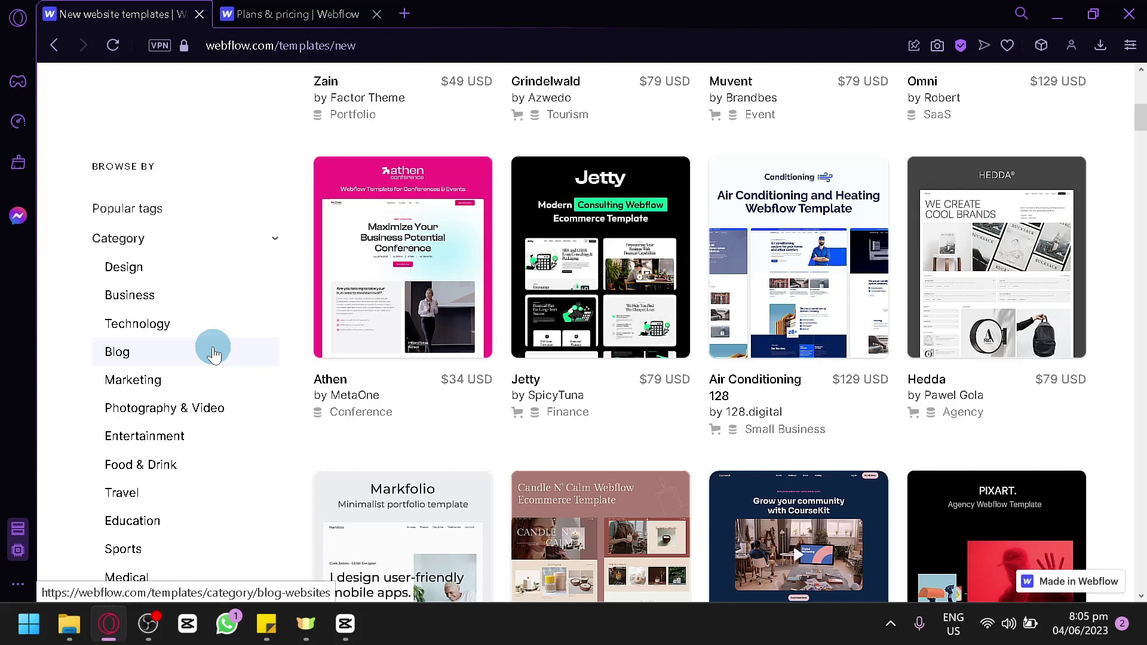
{"action": "left_click", "coordinate": [273, 237]}
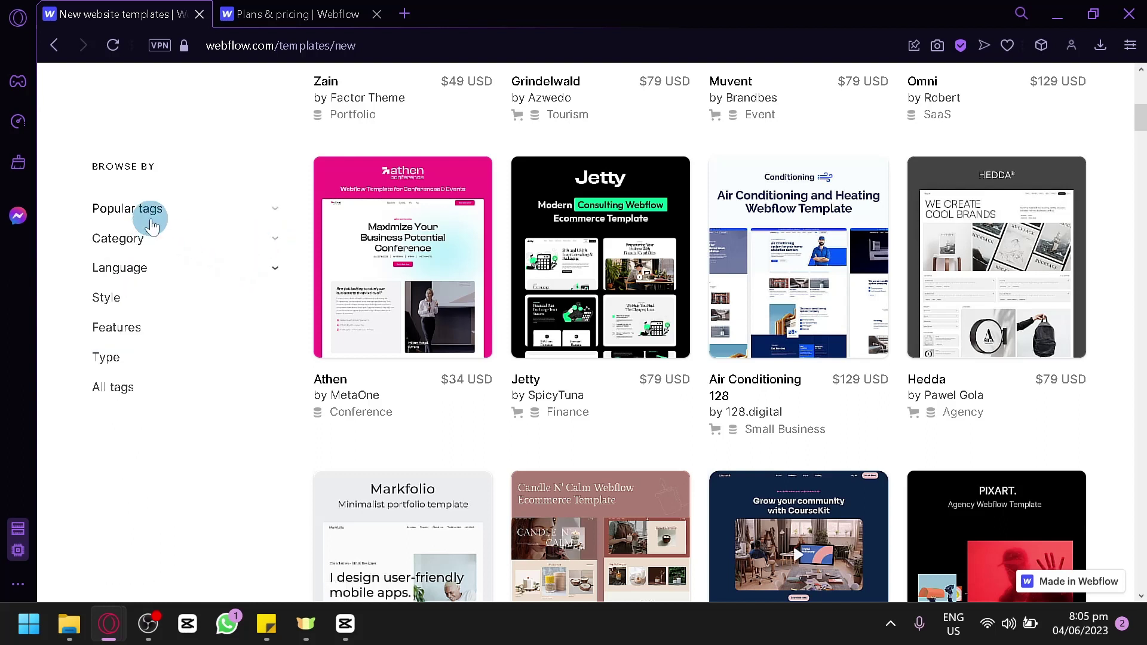
{"action": "left_click", "coordinate": [145, 328]}
{"action": "left_click", "coordinate": [144, 328]}
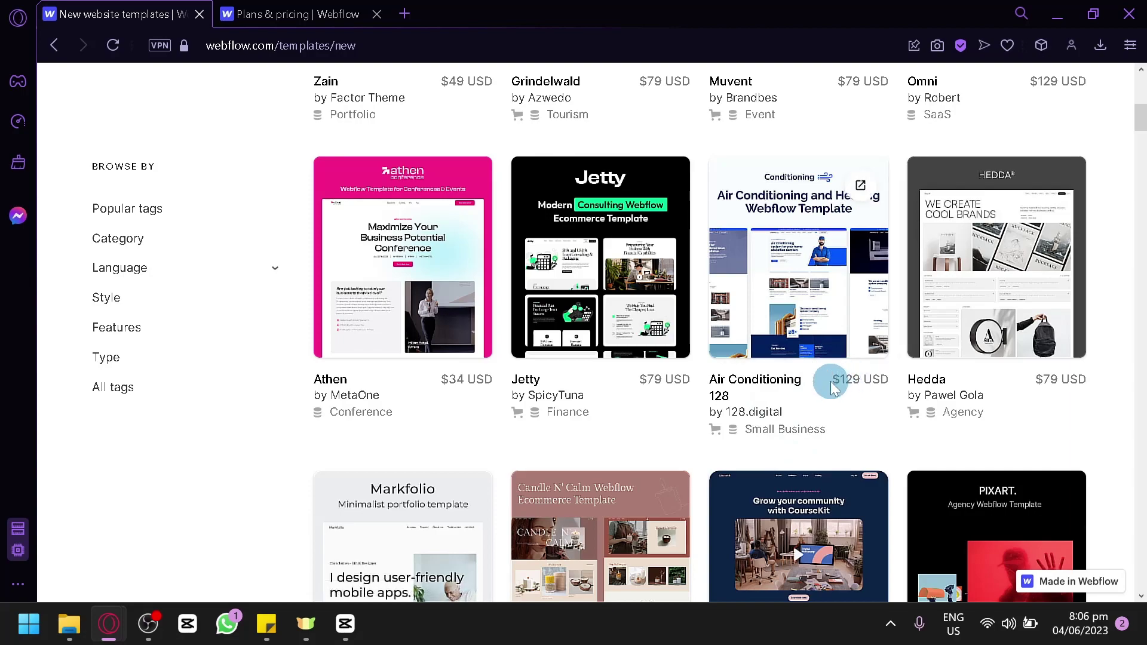
{"action": "scroll", "coordinate": [830, 382], "scroll_direction": "down", "scroll_amount": 10}
{"action": "scroll", "coordinate": [830, 382], "scroll_direction": "up", "scroll_amount": 20}
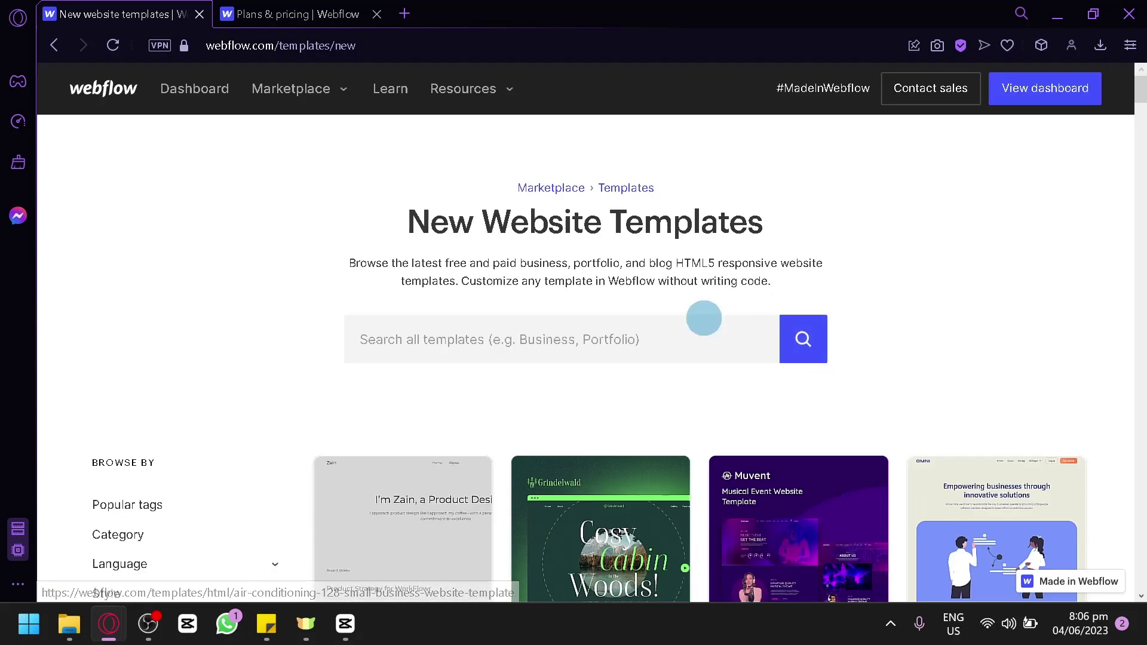
- Go back to Create a new site and view all Free templates, such as HireUP, Memberbase and Chomp
{"action": "left_click", "coordinate": [56, 34]}
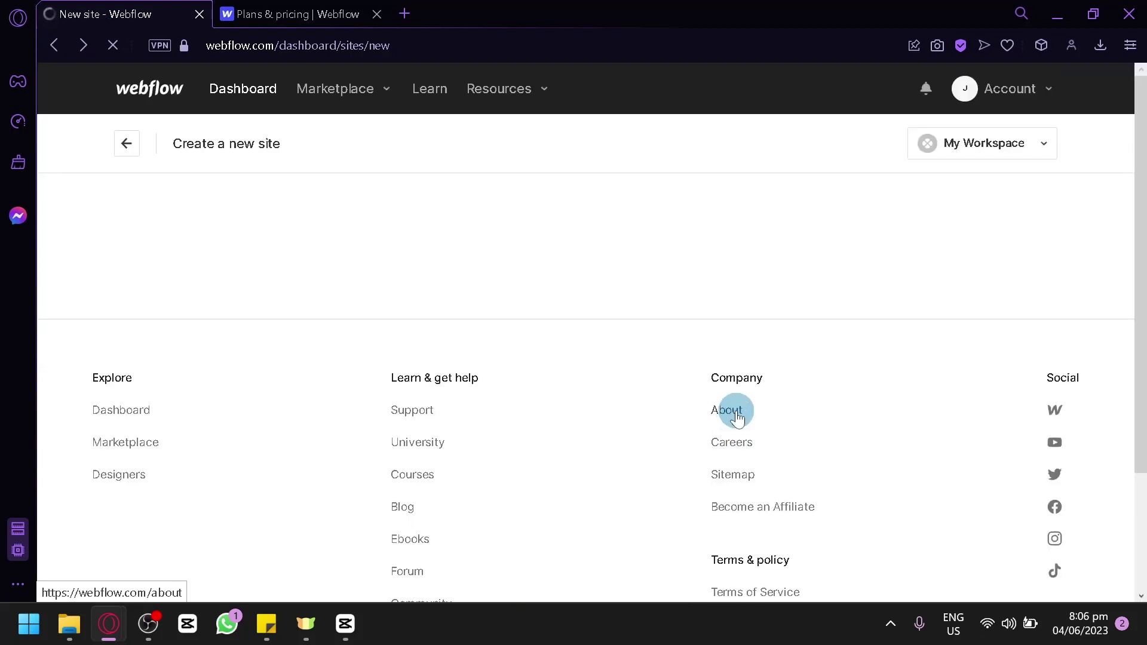
{"action": "scroll", "coordinate": [735, 418], "scroll_direction": "down", "scroll_amount": 15}
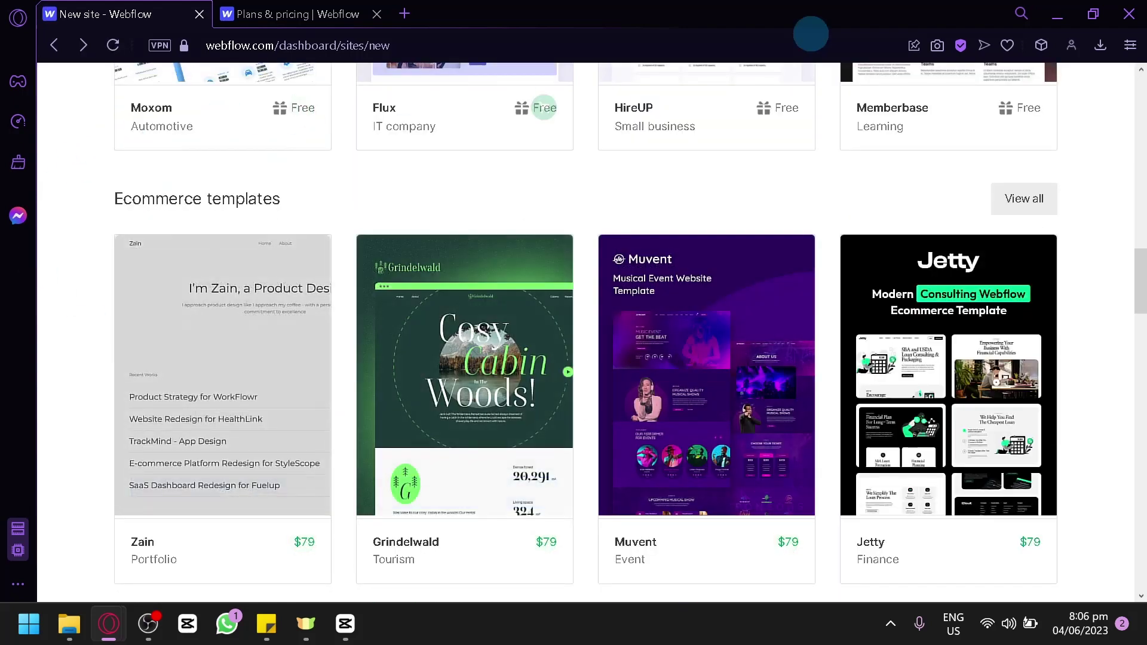
{"action": "scroll", "coordinate": [717, 351], "scroll_direction": "down", "scroll_amount": 10}
{"action": "scroll", "coordinate": [717, 351], "scroll_direction": "down", "scroll_amount": 20}
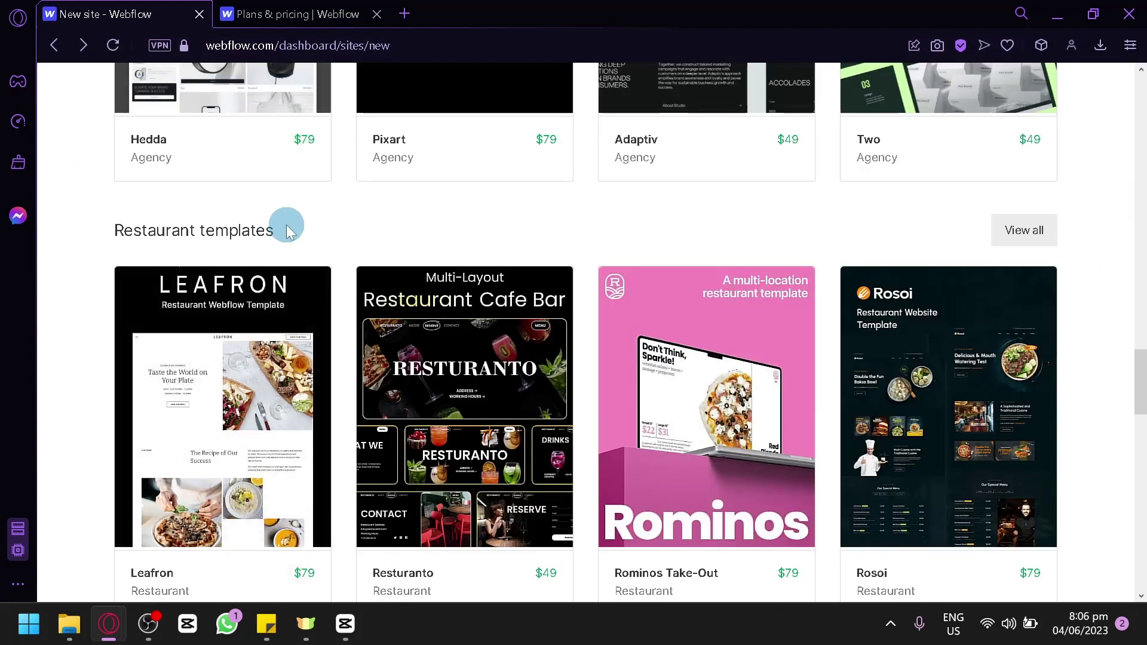
{"action": "scroll", "coordinate": [740, 317], "scroll_direction": "down", "scroll_amount": 3}
{"action": "scroll", "coordinate": [737, 307], "scroll_direction": "up", "scroll_amount": 20}
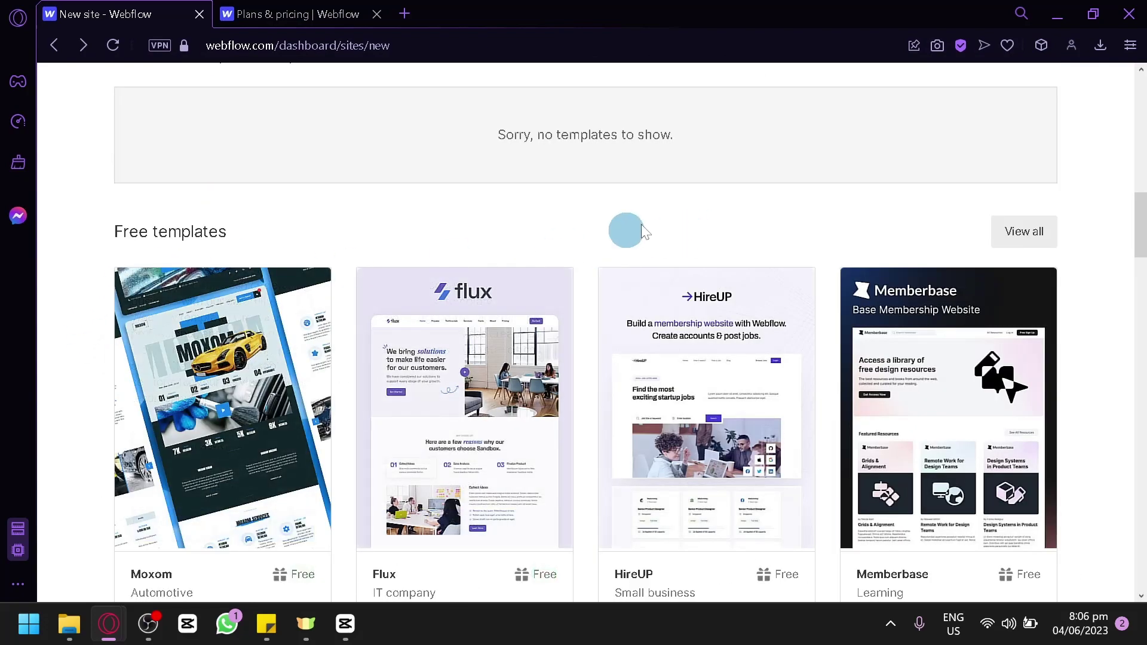
{"action": "scroll", "coordinate": [343, 470], "scroll_direction": "down", "scroll_amount": 2}
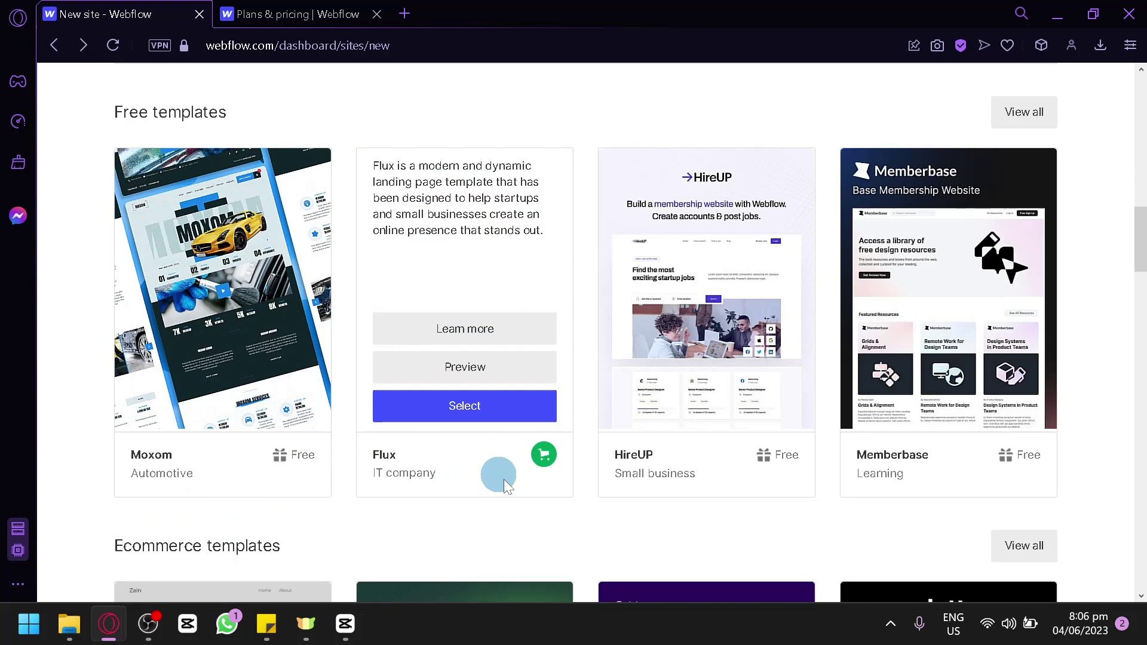
{"action": "mouse_move", "coordinate": [672, 480]}
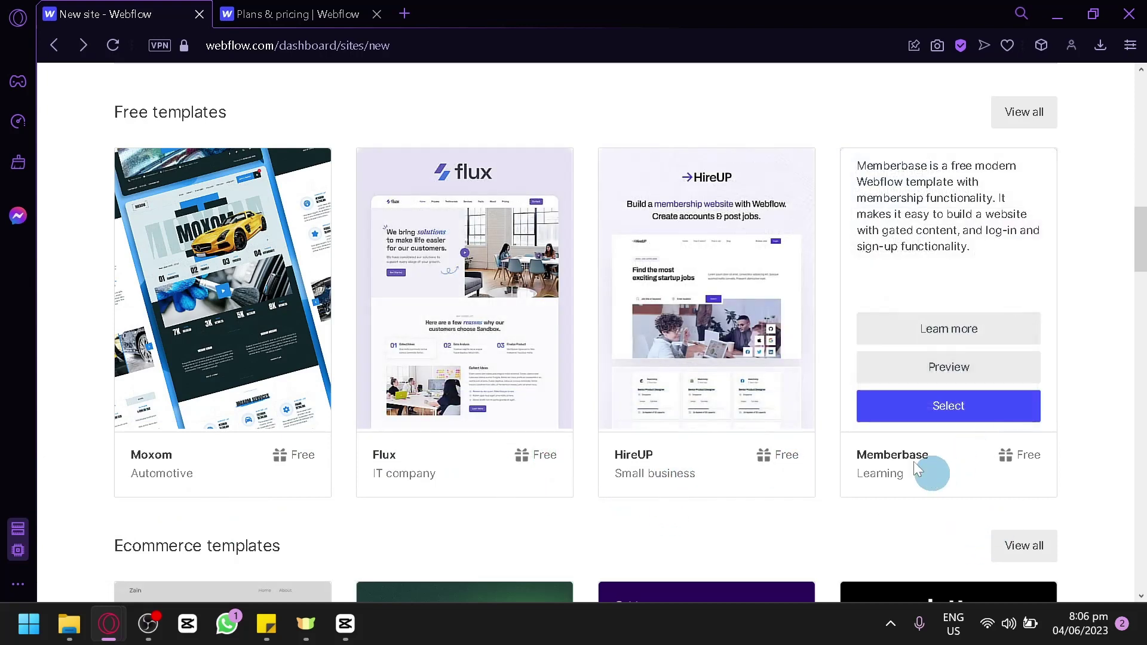
{"action": "left_click", "coordinate": [1037, 111]}
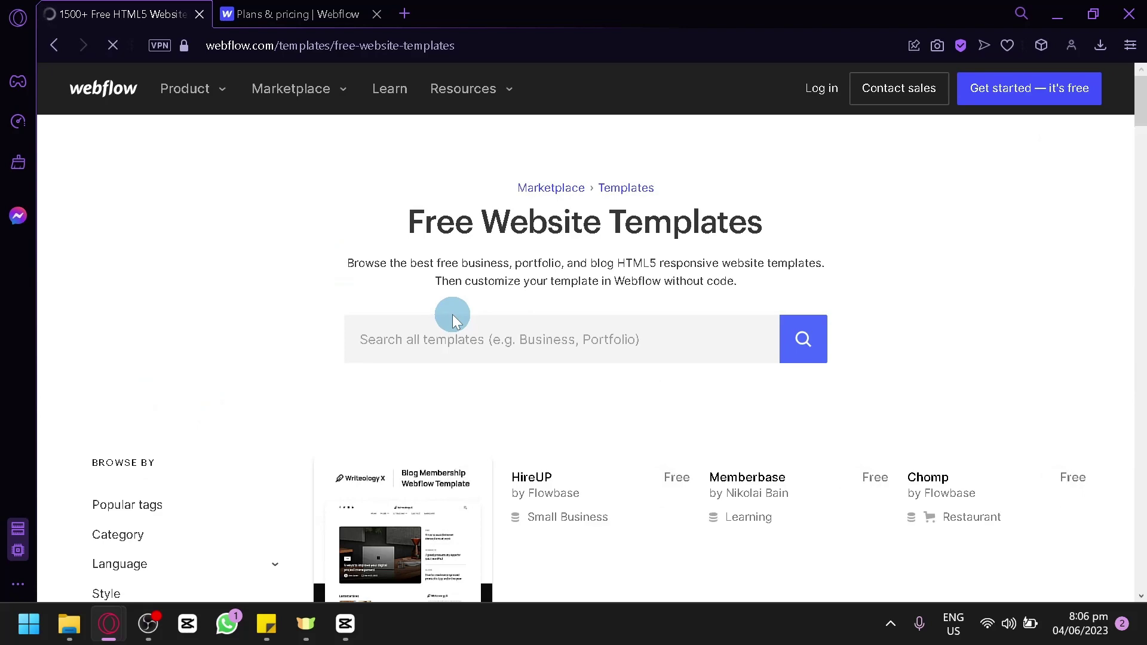
{"action": "scroll", "coordinate": [453, 314], "scroll_direction": "down", "scroll_amount": 5}
{"action": "scroll", "coordinate": [469, 302], "scroll_direction": "down", "scroll_amount": 10}
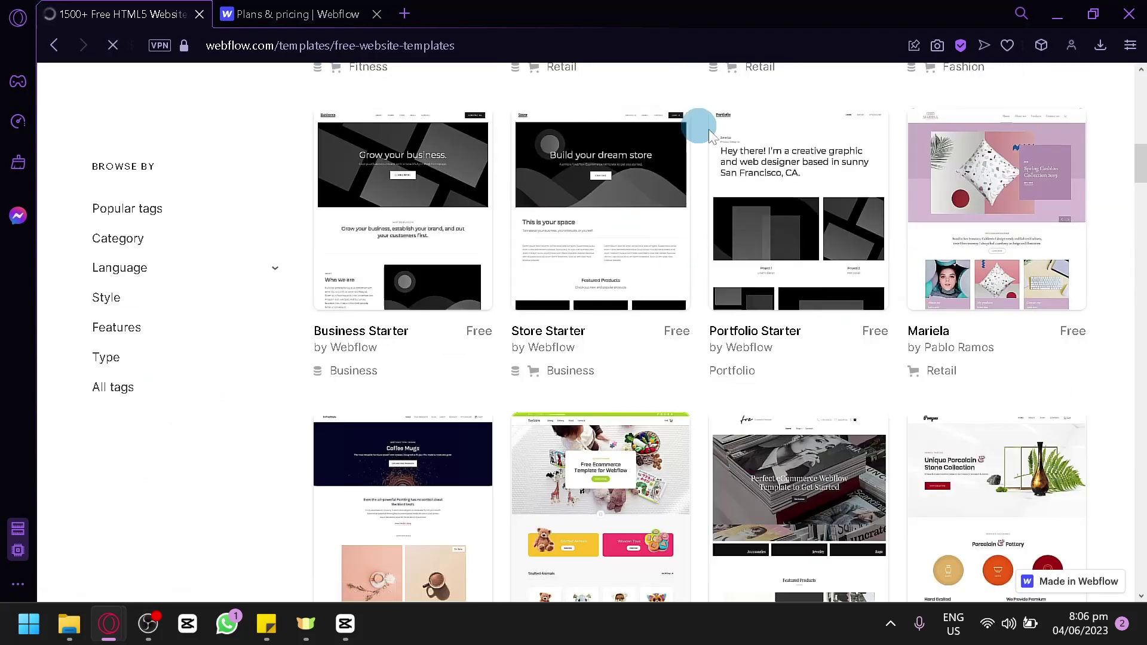
{"action": "scroll", "coordinate": [709, 221], "scroll_direction": "down", "scroll_amount": 2}
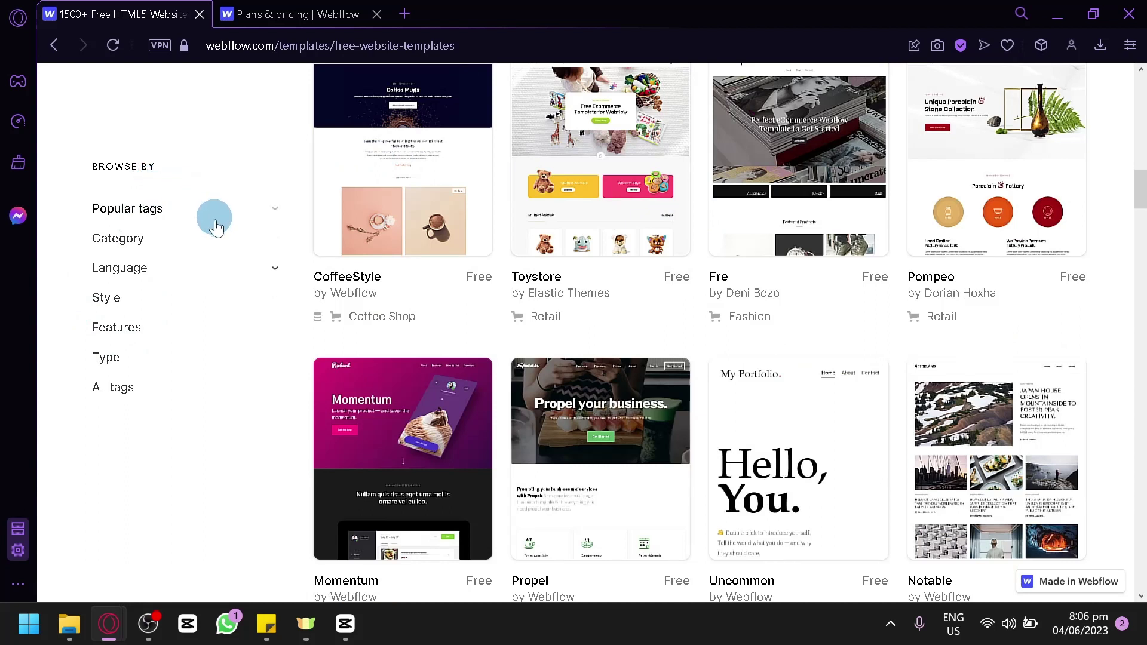
{"action": "mouse_move", "coordinate": [108, 624]}
{"action": "left_click", "coordinate": [941, 337]}
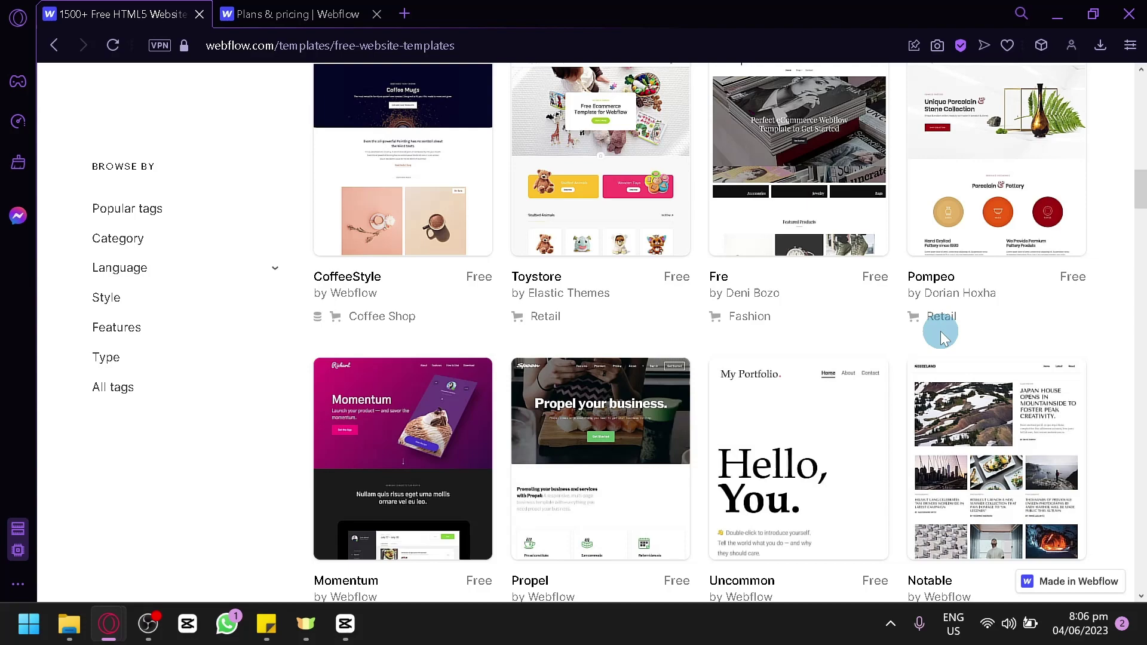
{"action": "scroll", "coordinate": [941, 336], "scroll_direction": "up", "scroll_amount": 6}
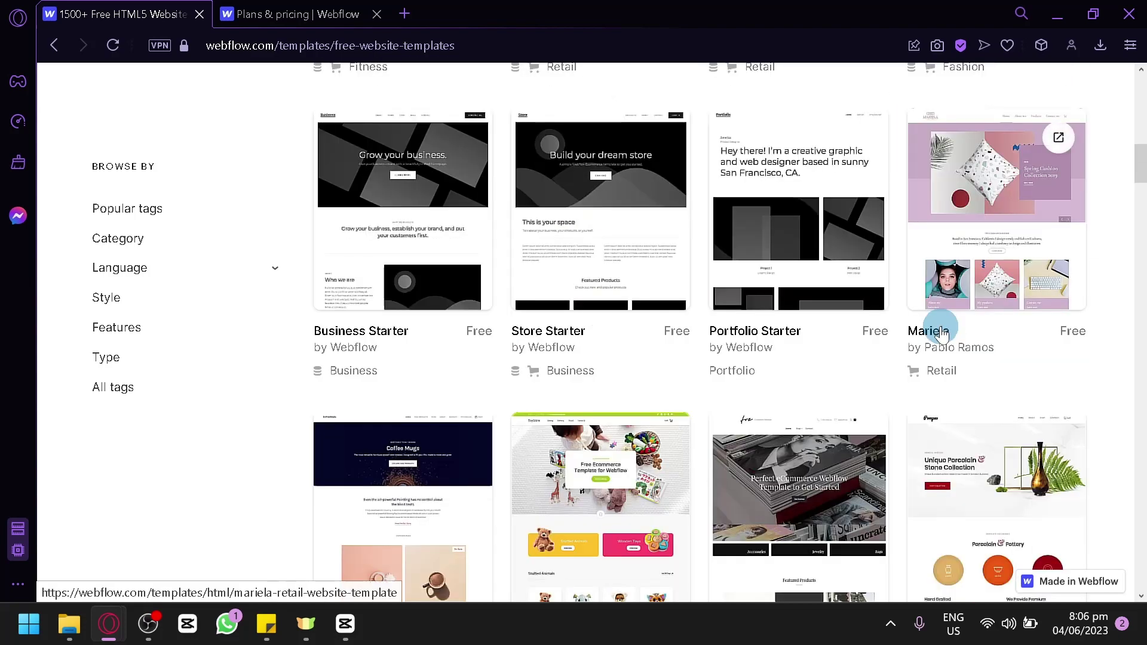
{"action": "scroll", "coordinate": [941, 333], "scroll_direction": "up", "scroll_amount": 6}
{"action": "scroll", "coordinate": [942, 333], "scroll_direction": "up", "scroll_amount": 6}
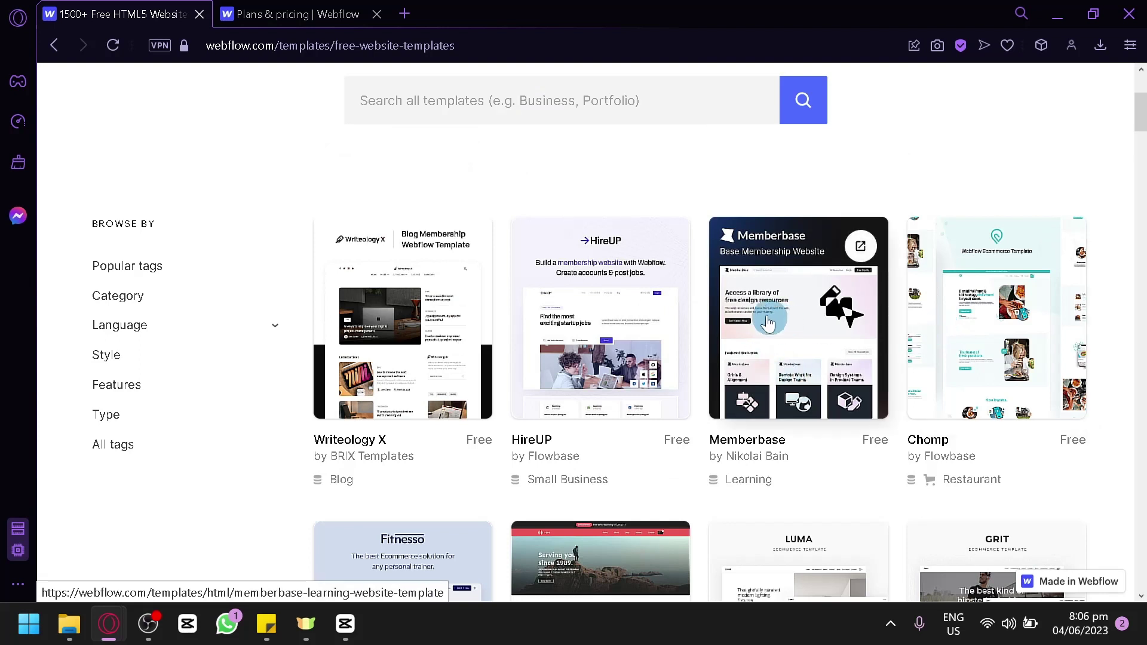
- Create a new site from the free Memberbase template, keeping the default site name
{"action": "left_click", "coordinate": [784, 369]}
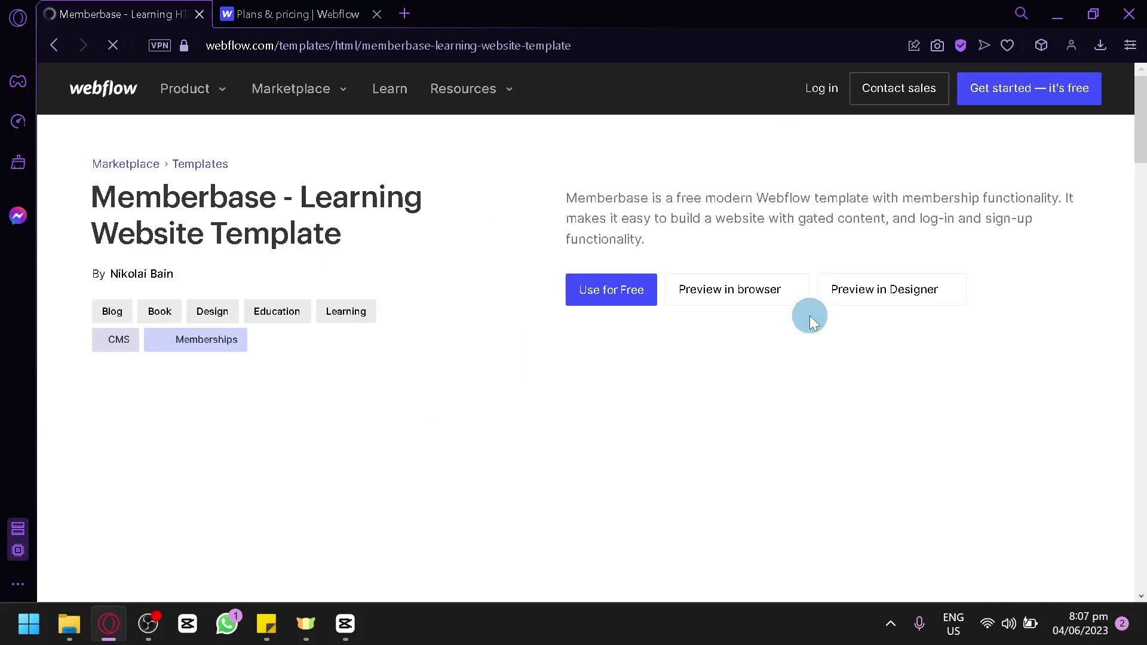
{"action": "scroll", "coordinate": [476, 374], "scroll_direction": "down", "scroll_amount": 2}
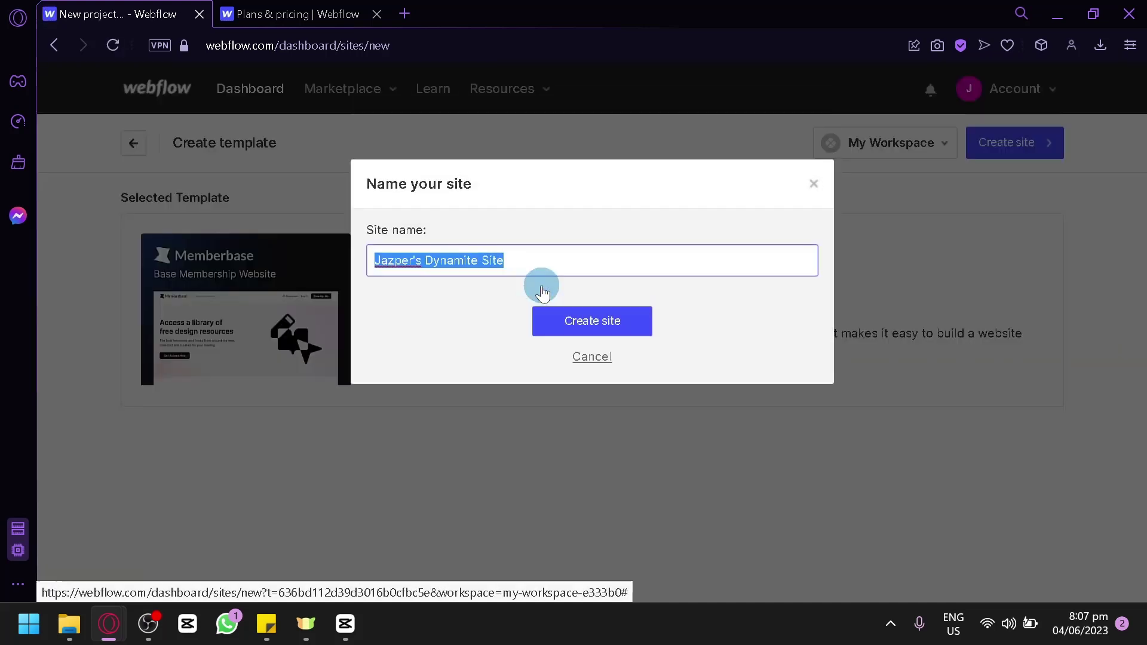
{"action": "left_click", "coordinate": [591, 320]}
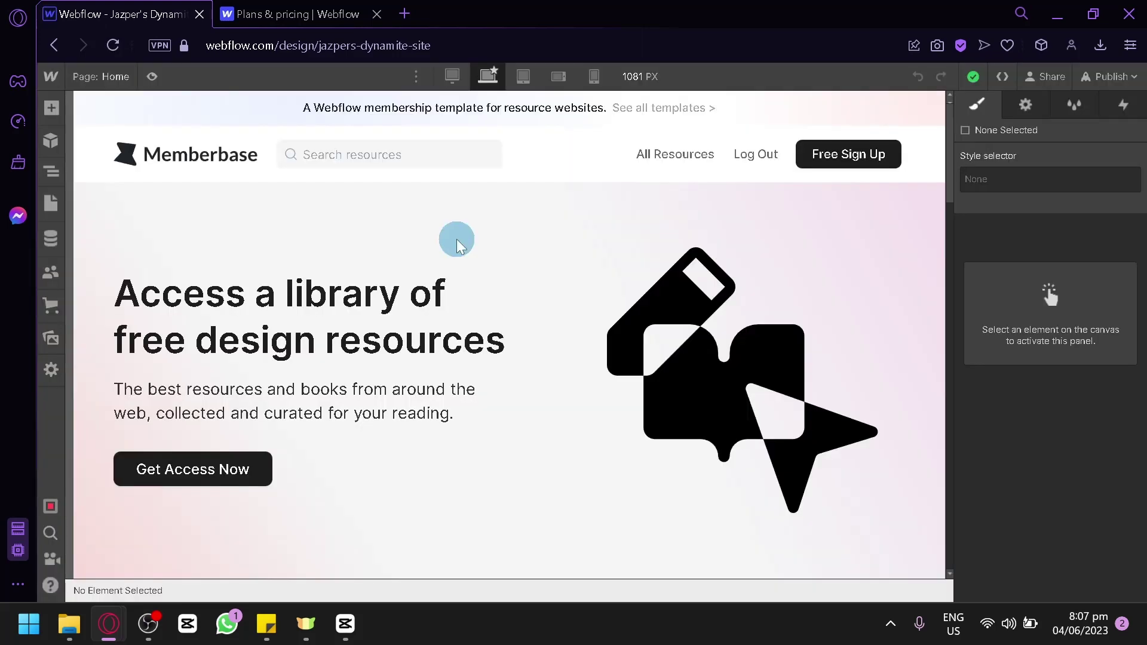
- Preview the Memberbase home page at 1280 px desktop and at tablet width, trying a wider tablet canvas
{"action": "scroll", "coordinate": [478, 251], "scroll_direction": "down", "scroll_amount": 8}
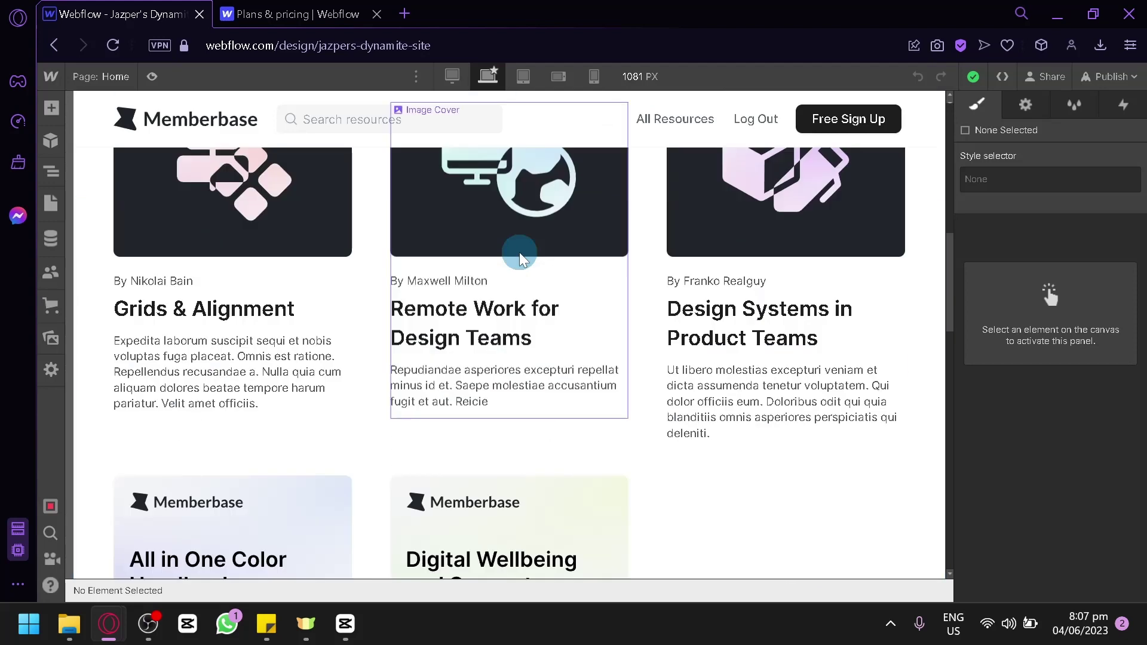
{"action": "scroll", "coordinate": [487, 215], "scroll_direction": "up", "scroll_amount": 3}
{"action": "scroll", "coordinate": [487, 215], "scroll_direction": "up", "scroll_amount": 5}
{"action": "scroll", "coordinate": [430, 299], "scroll_direction": "down", "scroll_amount": 6}
{"action": "scroll", "coordinate": [437, 179], "scroll_direction": "up", "scroll_amount": 6}
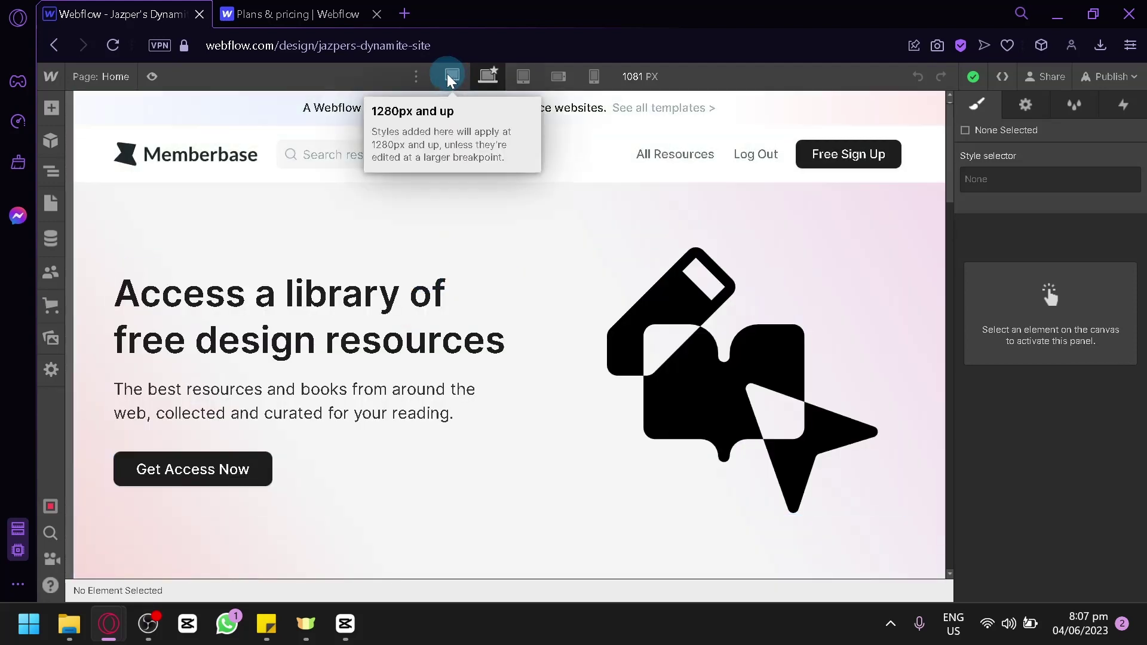
{"action": "left_click", "coordinate": [453, 77]}
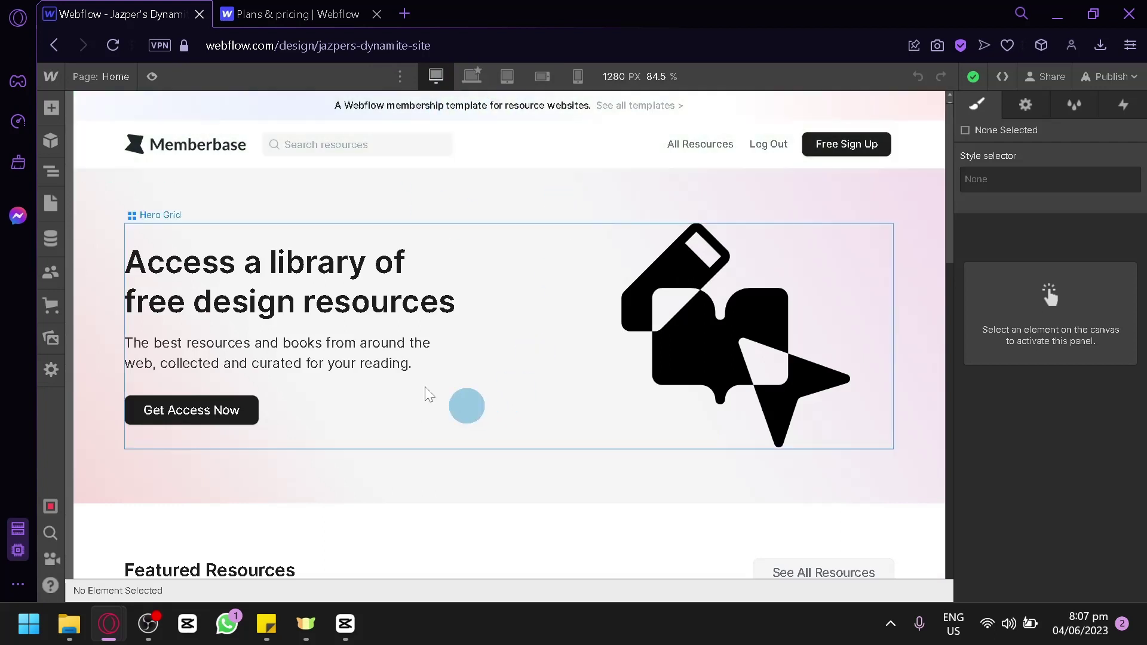
{"action": "left_click", "coordinate": [472, 76]}
{"action": "left_click", "coordinate": [524, 74]}
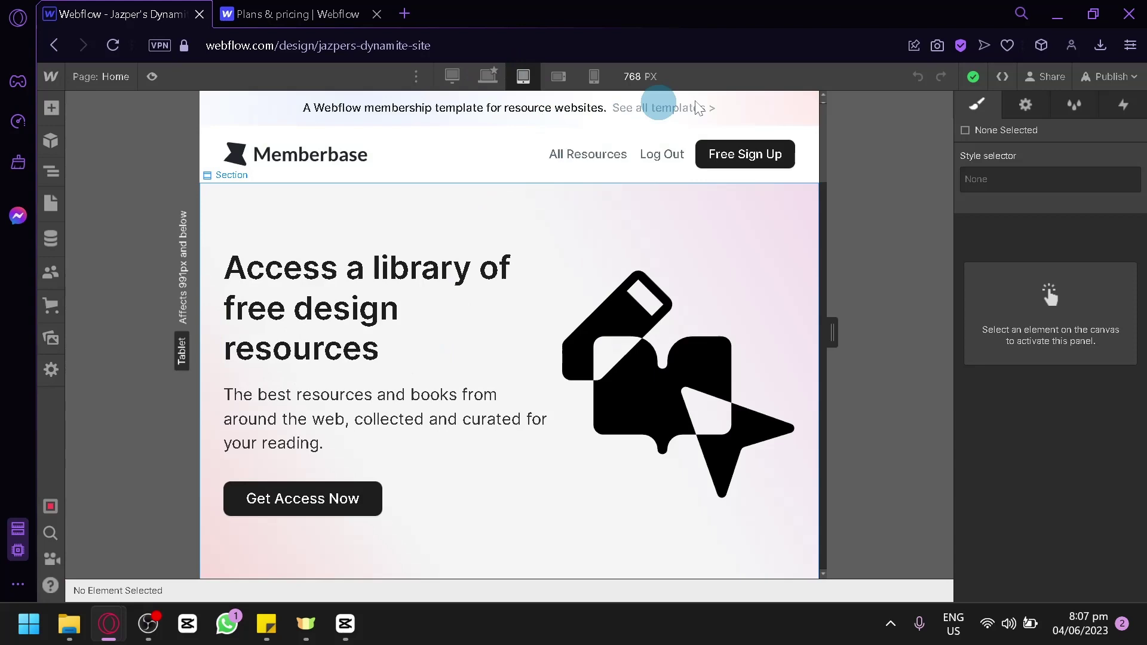
{"action": "left_click_drag", "start_coordinate": [828, 332], "coordinate": [496, 108]}
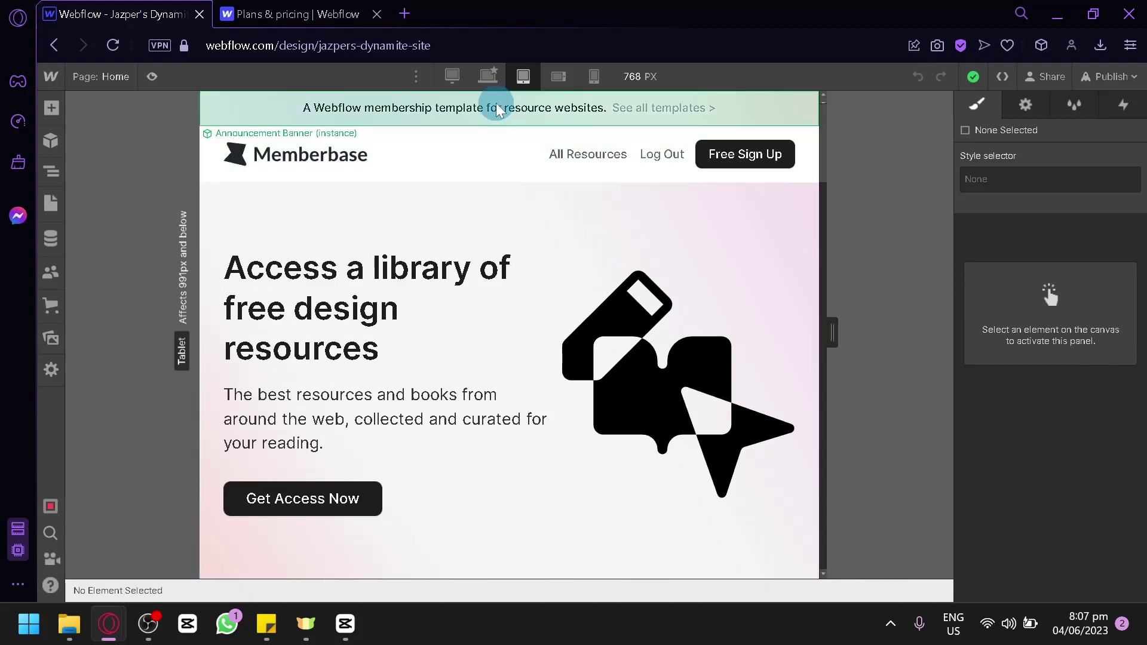
- Check the mobile landscape (480 px) and mobile portrait views, then return to 1280 px desktop
{"action": "left_click", "coordinate": [558, 77]}
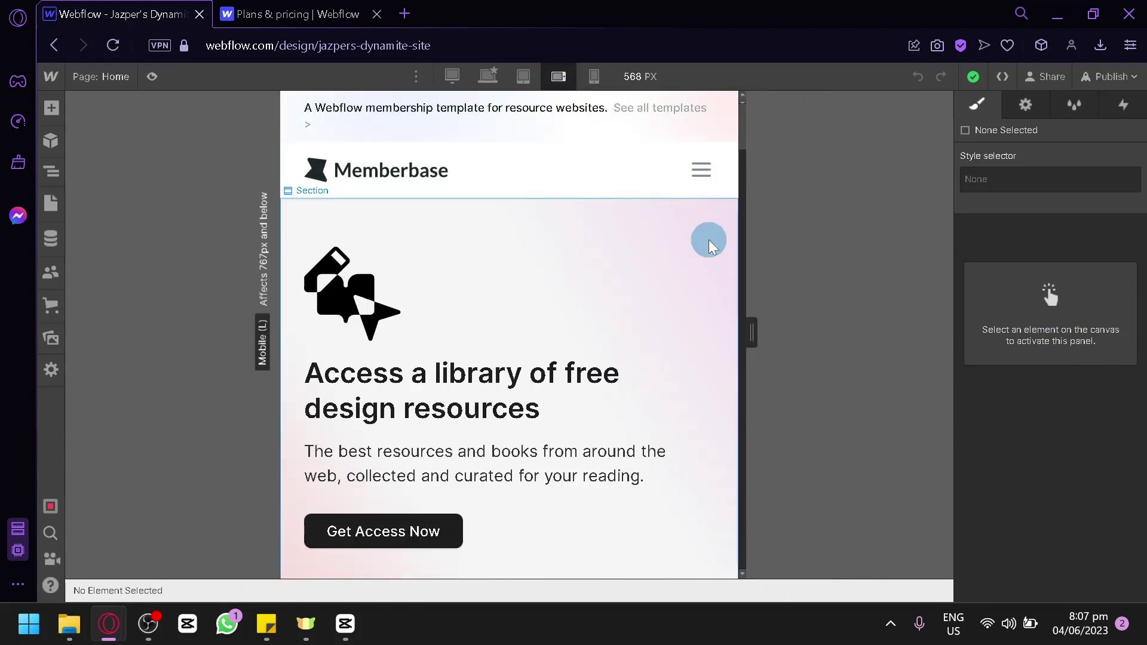
{"action": "left_click_drag", "start_coordinate": [752, 332], "coordinate": [512, 230]}
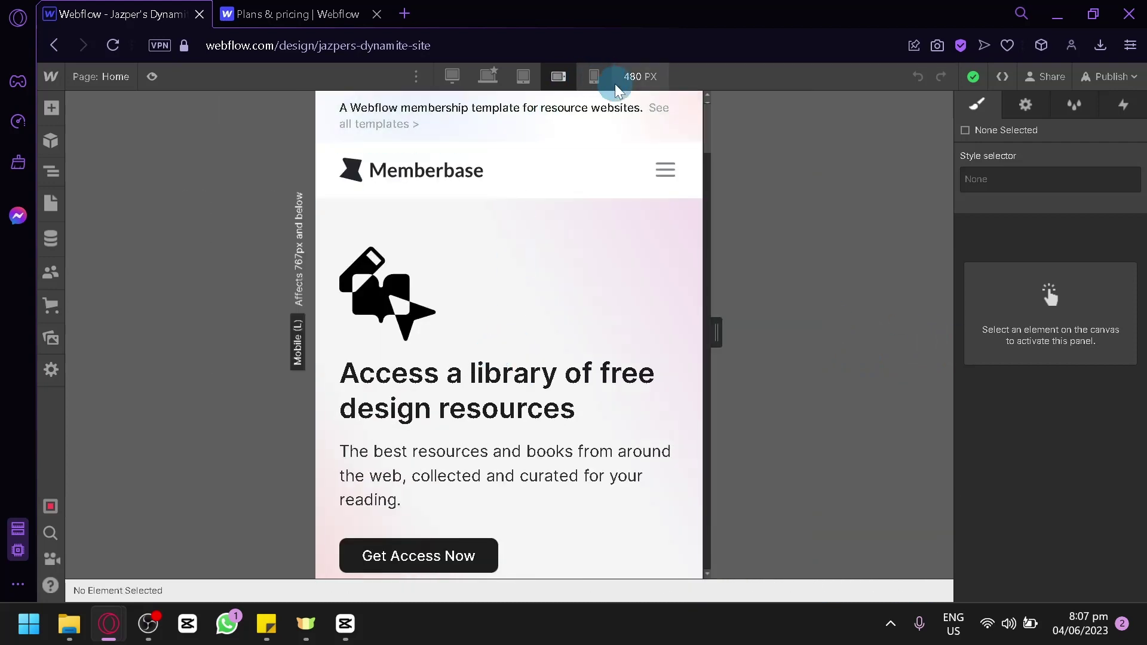
{"action": "left_click", "coordinate": [596, 78]}
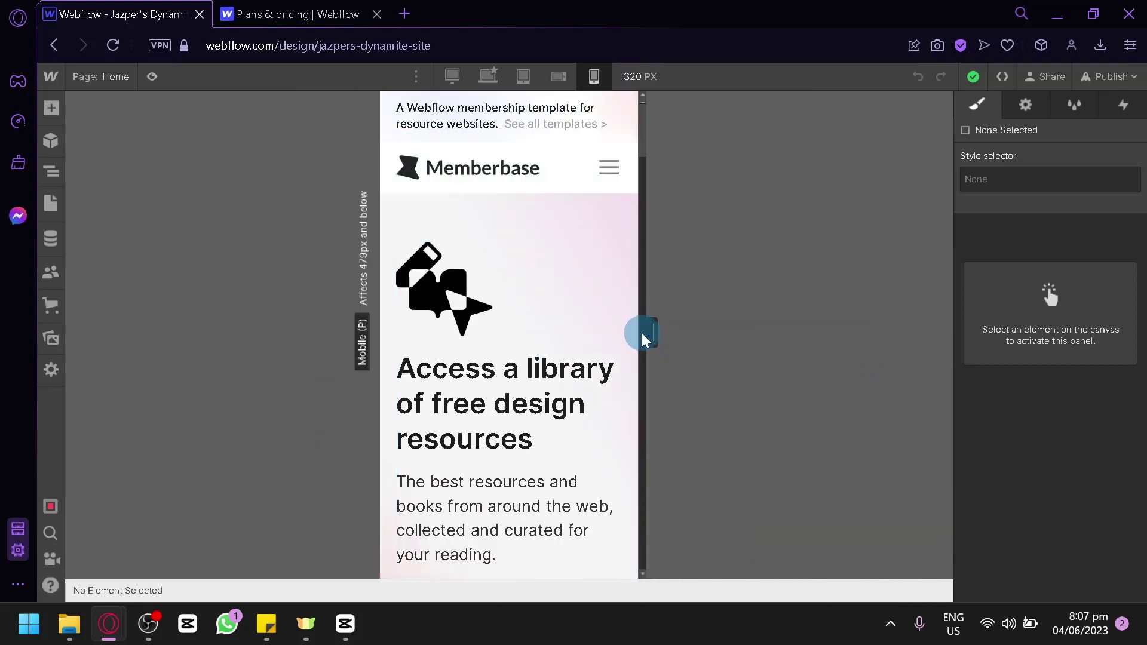
{"action": "scroll", "coordinate": [645, 339], "scroll_direction": "down", "scroll_amount": 5}
{"action": "left_click_drag", "start_coordinate": [648, 331], "coordinate": [704, 333]}
{"action": "scroll", "coordinate": [556, 303], "scroll_direction": "down", "scroll_amount": 8}
{"action": "scroll", "coordinate": [600, 281], "scroll_direction": "up", "scroll_amount": 8}
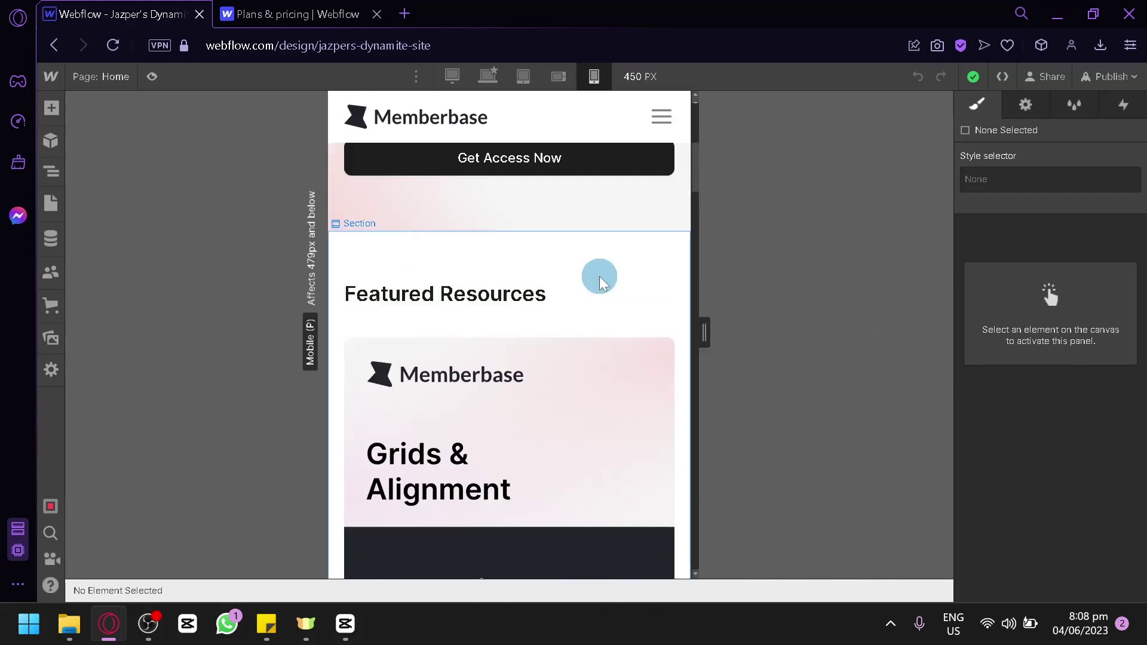
{"action": "scroll", "coordinate": [601, 281], "scroll_direction": "up", "scroll_amount": 5}
{"action": "scroll", "coordinate": [600, 279], "scroll_direction": "down", "scroll_amount": 8}
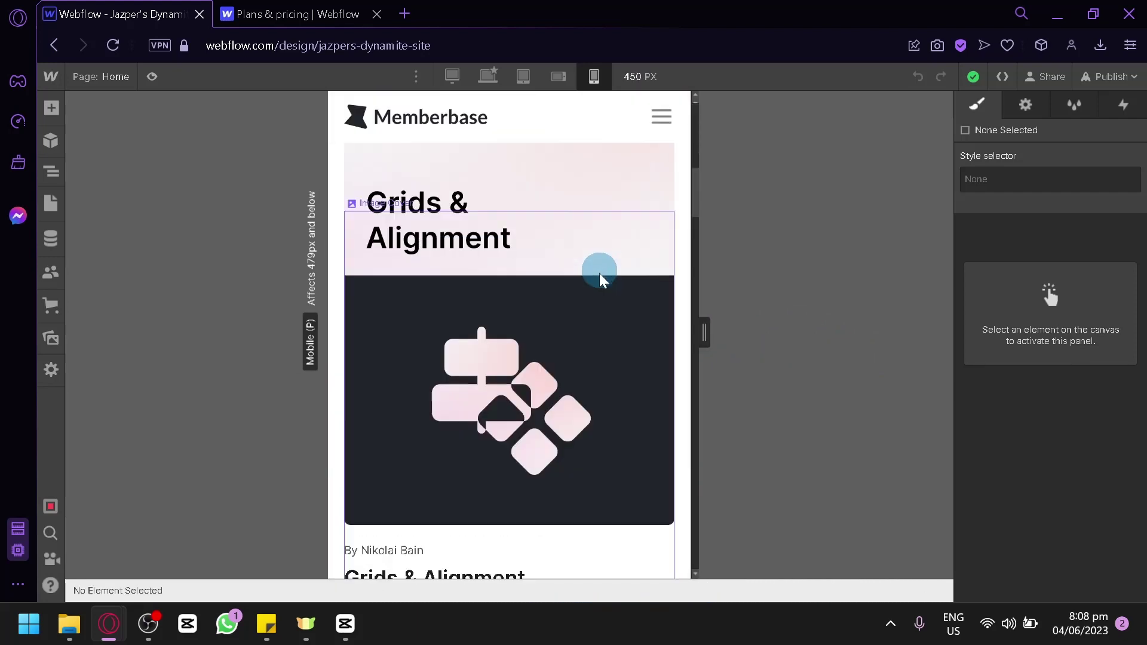
{"action": "scroll", "coordinate": [601, 279], "scroll_direction": "up", "scroll_amount": 8}
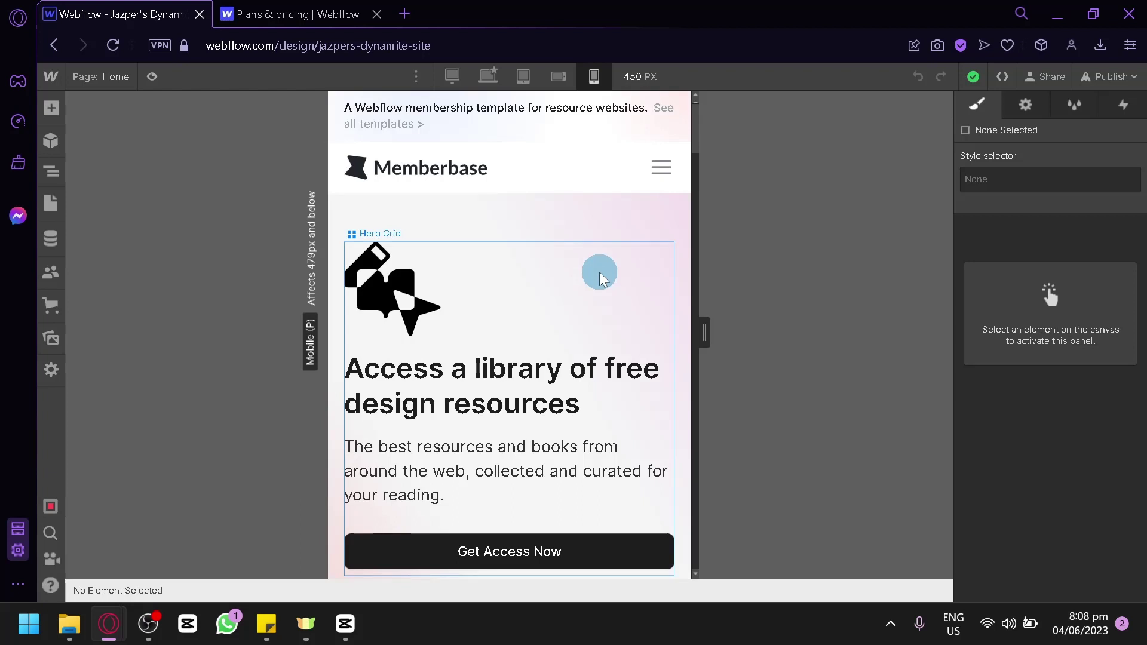
{"action": "left_click", "coordinate": [451, 77]}
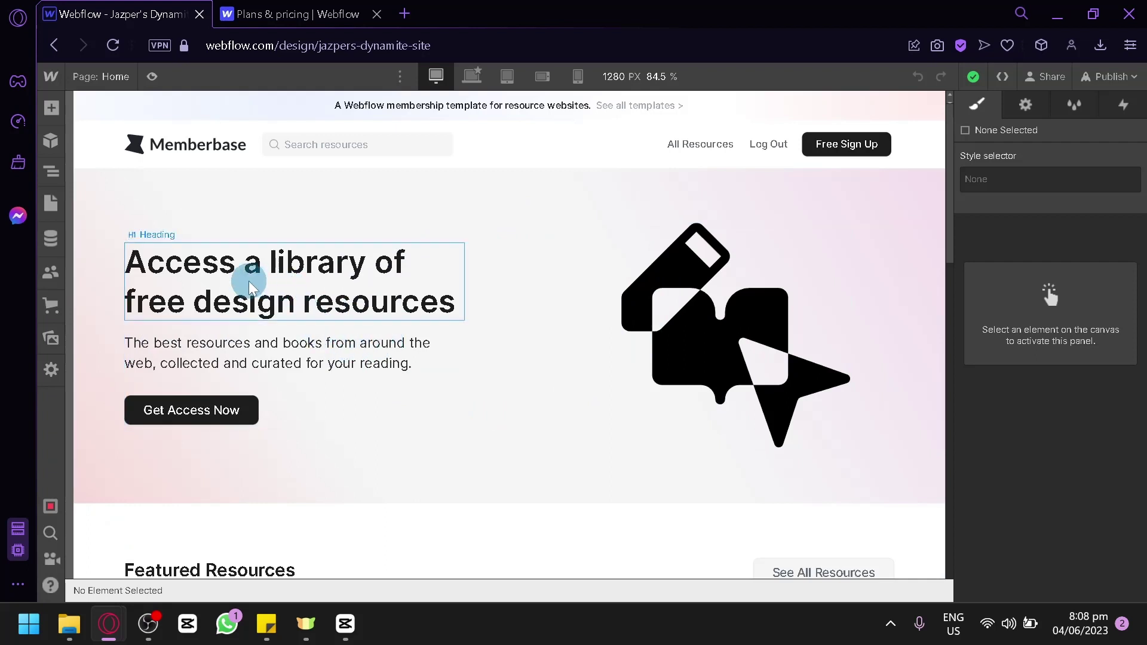
{"action": "left_click", "coordinate": [686, 313]}
- Delete the hero illustration (Design Resources Home.svg) from the home page's hero grid
{"action": "double_click", "coordinate": [686, 314]}
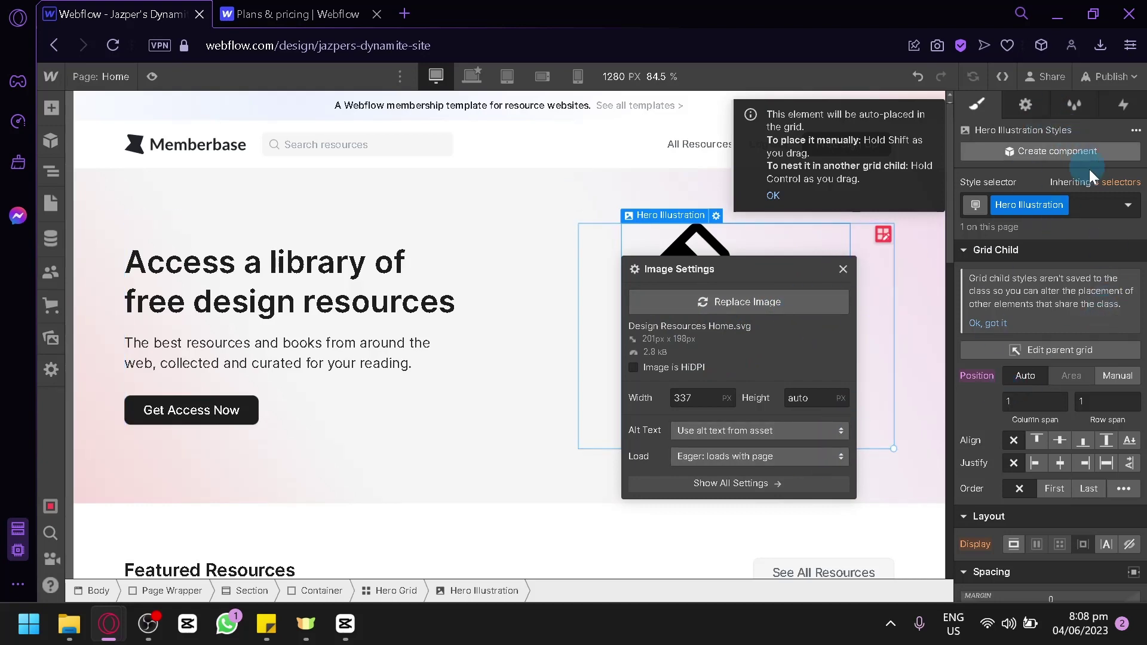
{"action": "scroll", "coordinate": [1053, 392], "scroll_direction": "down", "scroll_amount": 5}
{"action": "scroll", "coordinate": [1032, 440], "scroll_direction": "up", "scroll_amount": 5}
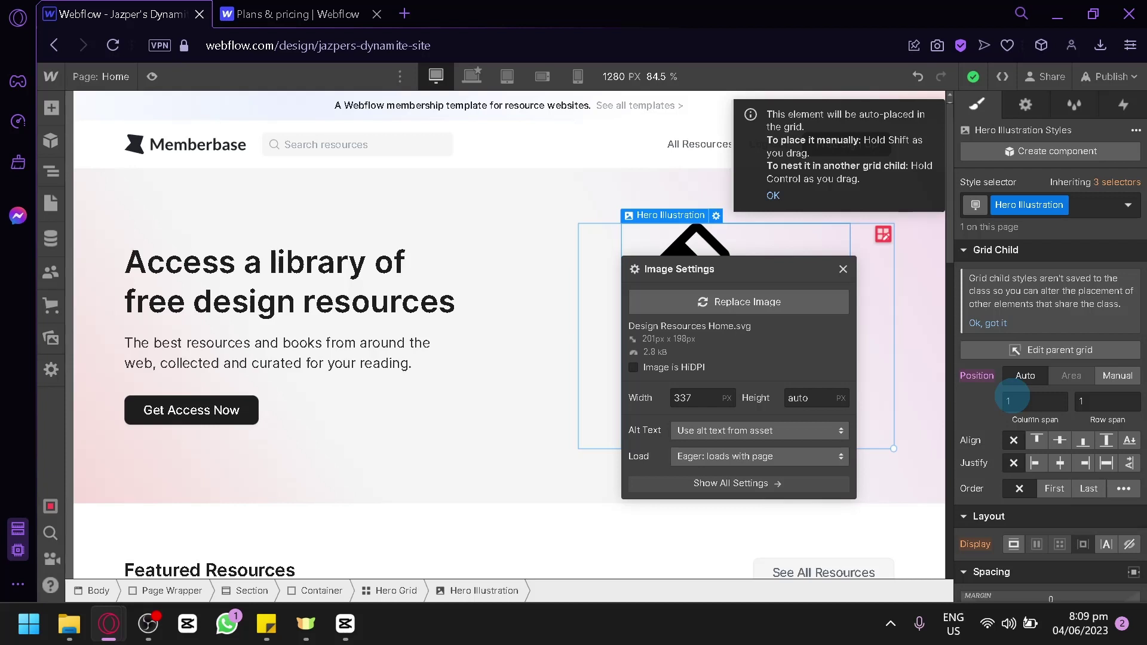
{"action": "scroll", "coordinate": [1015, 398], "scroll_direction": "down", "scroll_amount": 10}
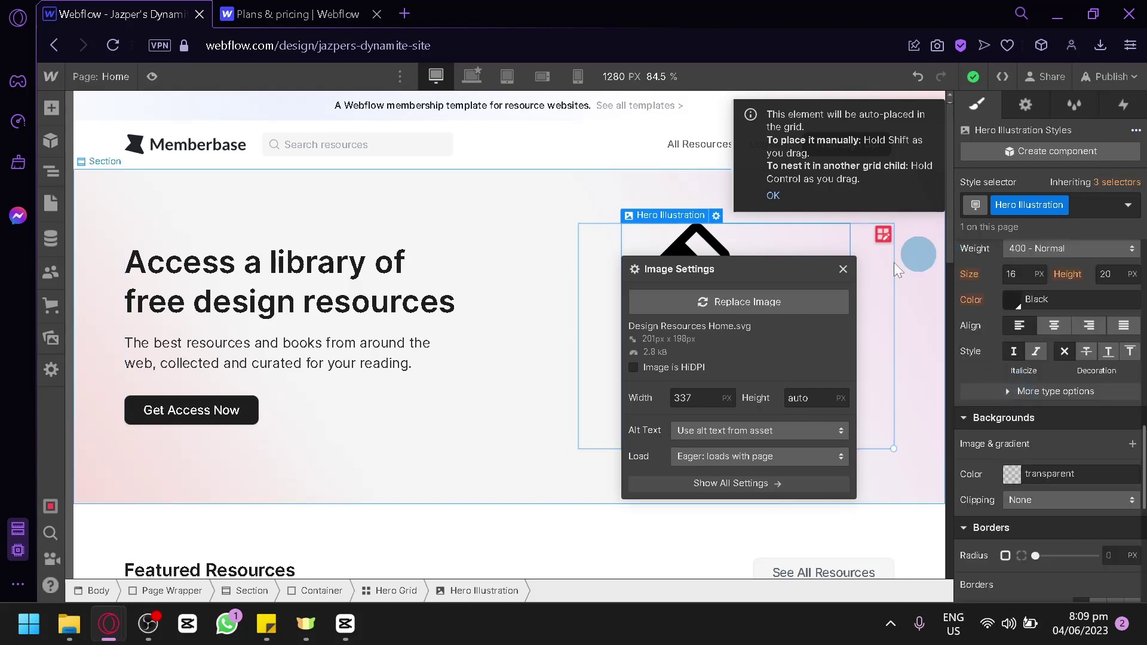
{"action": "left_click", "coordinate": [843, 269]}
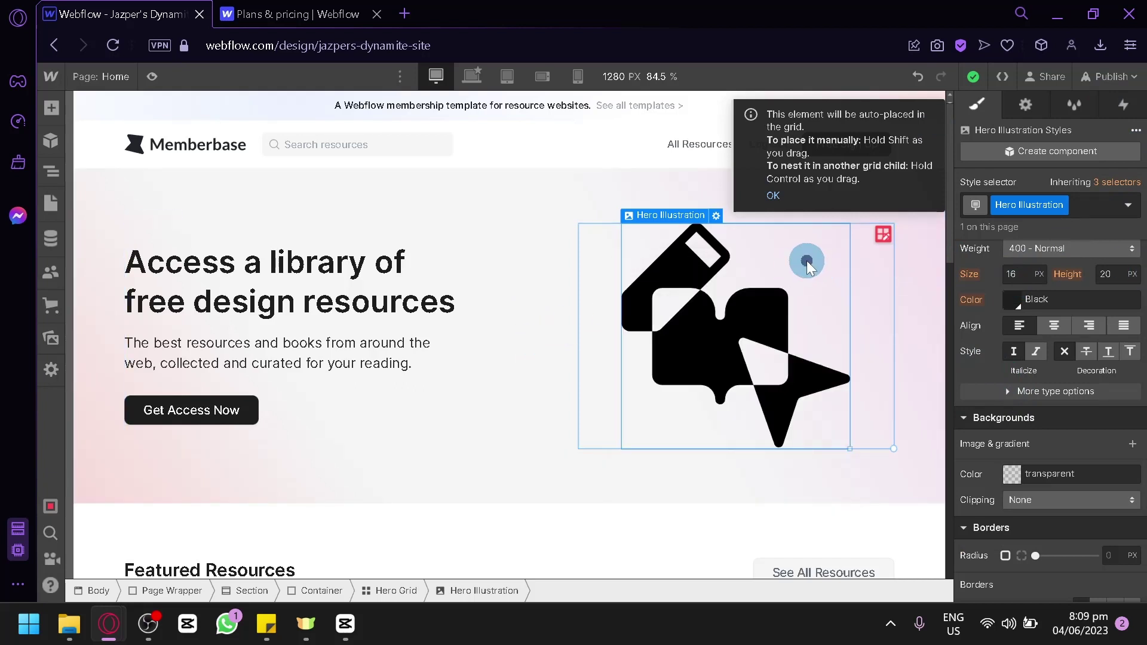
{"action": "right_click", "coordinate": [807, 263]}
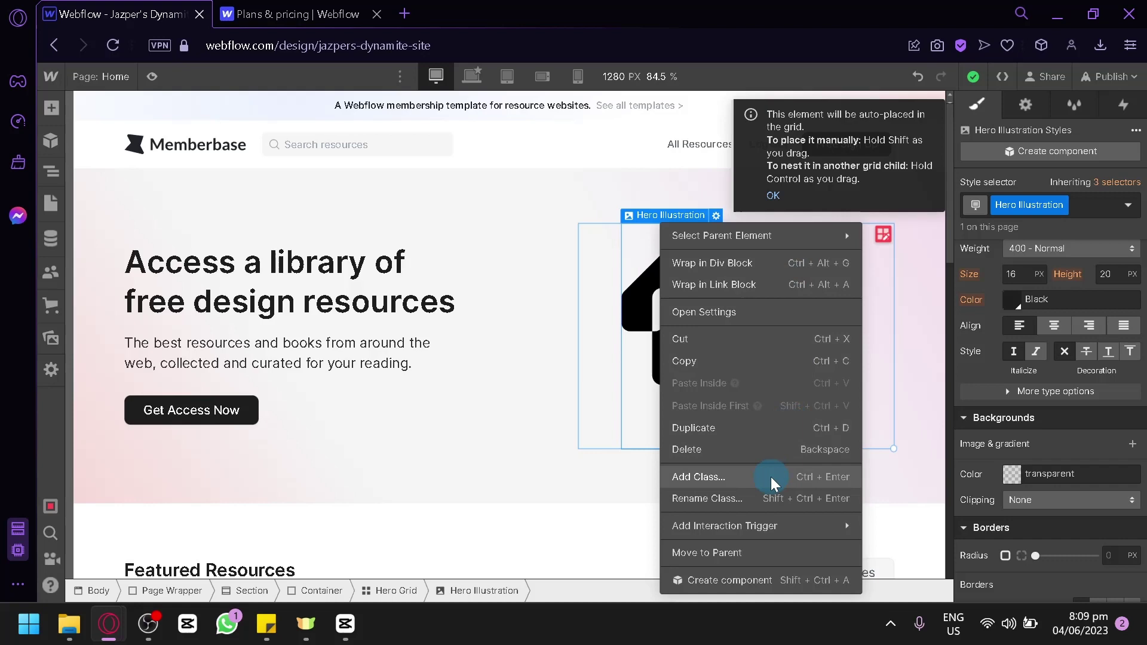
{"action": "left_click", "coordinate": [754, 454]}
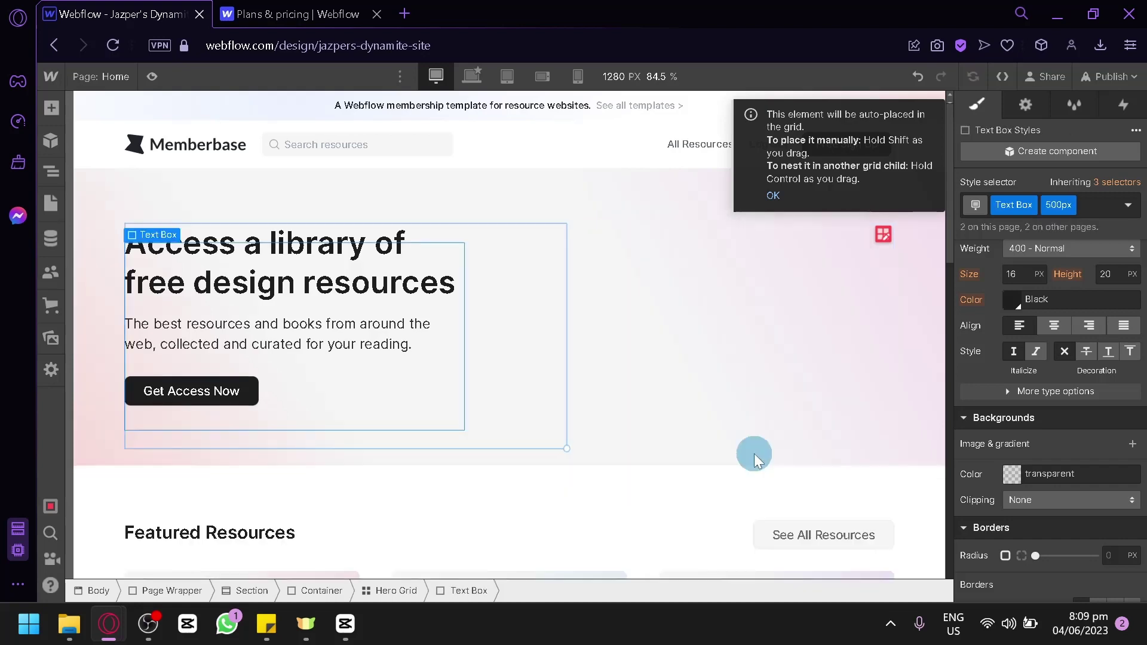
- Move the H1 heading into the Hero Grid's right cell and drag Get Access Now out of the text box
{"action": "left_click_drag", "start_coordinate": [295, 315], "coordinate": [702, 277]}
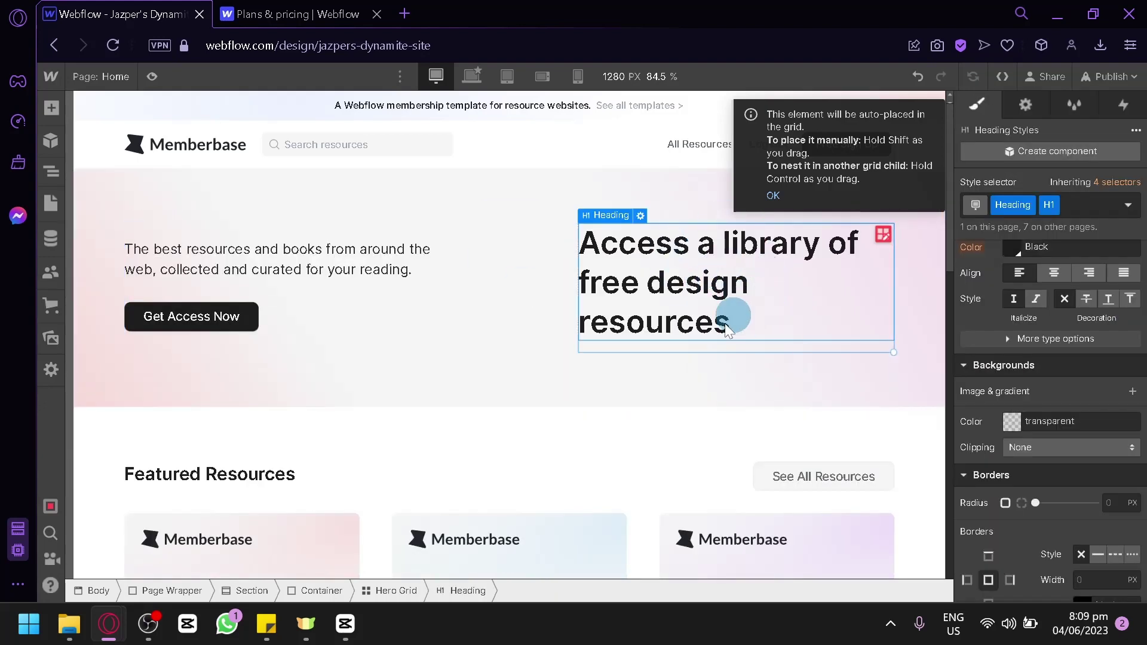
{"action": "left_click", "coordinate": [463, 336]}
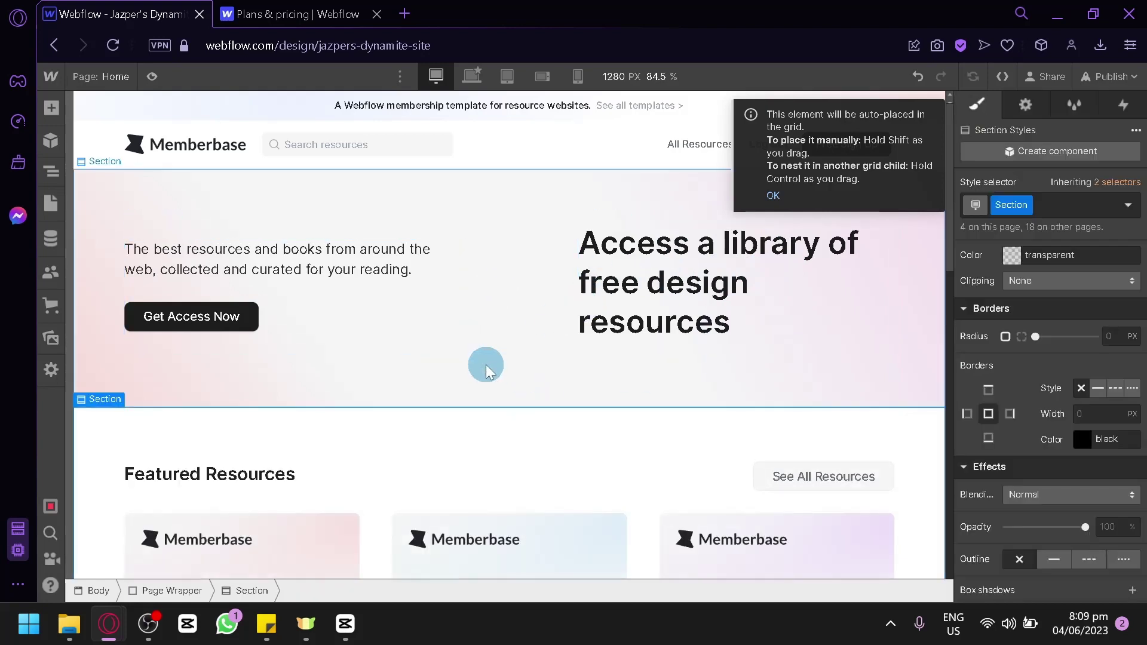
{"action": "left_click_drag", "start_coordinate": [243, 312], "coordinate": [428, 377]}
- Try dragging the Get Access Now button toward the hero, then reselect it
{"action": "left_click", "coordinate": [144, 376]}
{"action": "left_click_drag", "start_coordinate": [143, 377], "coordinate": [448, 418]}
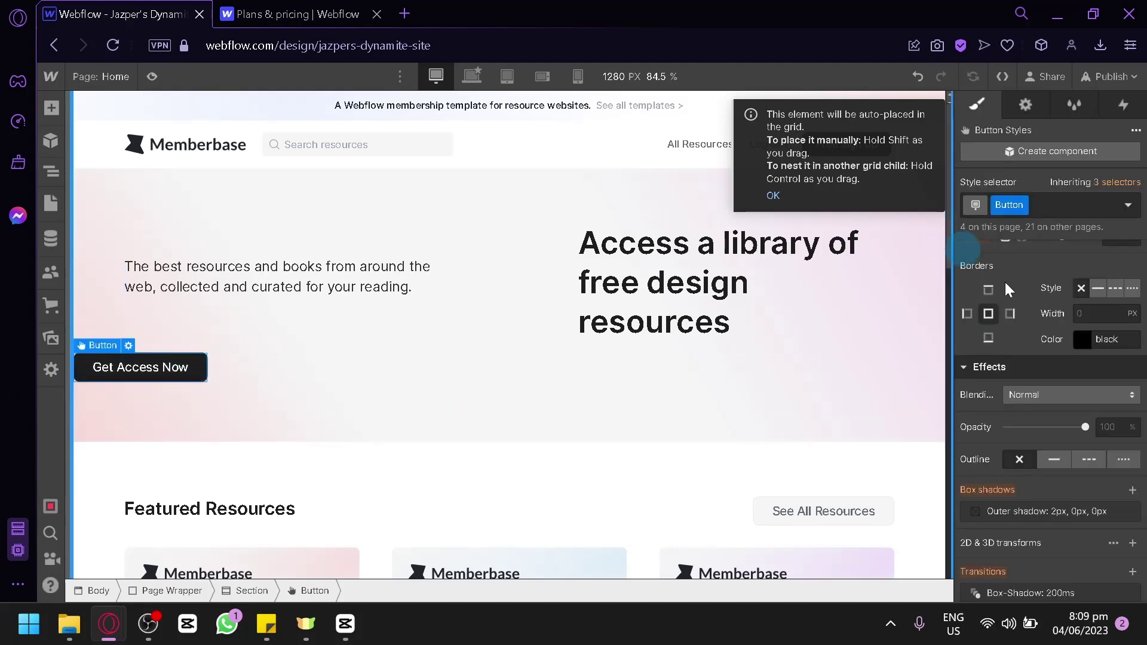
{"action": "scroll", "coordinate": [1074, 304], "scroll_direction": "up", "scroll_amount": 3}
{"action": "scroll", "coordinate": [1075, 304], "scroll_direction": "up", "scroll_amount": 10}
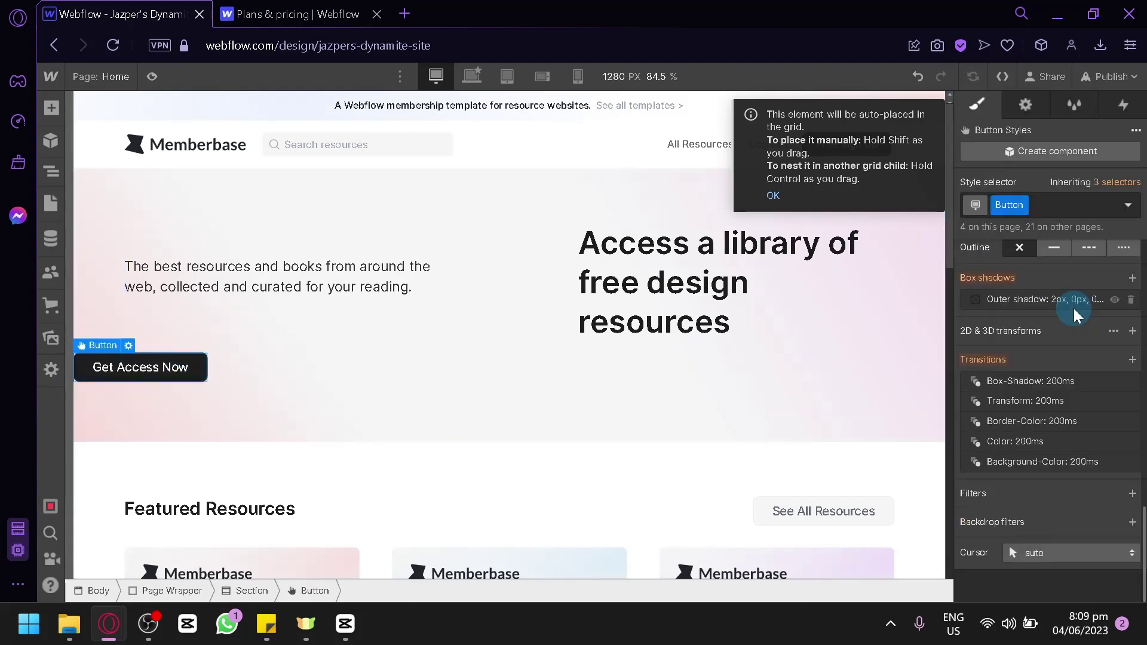
{"action": "left_click", "coordinate": [109, 372]}
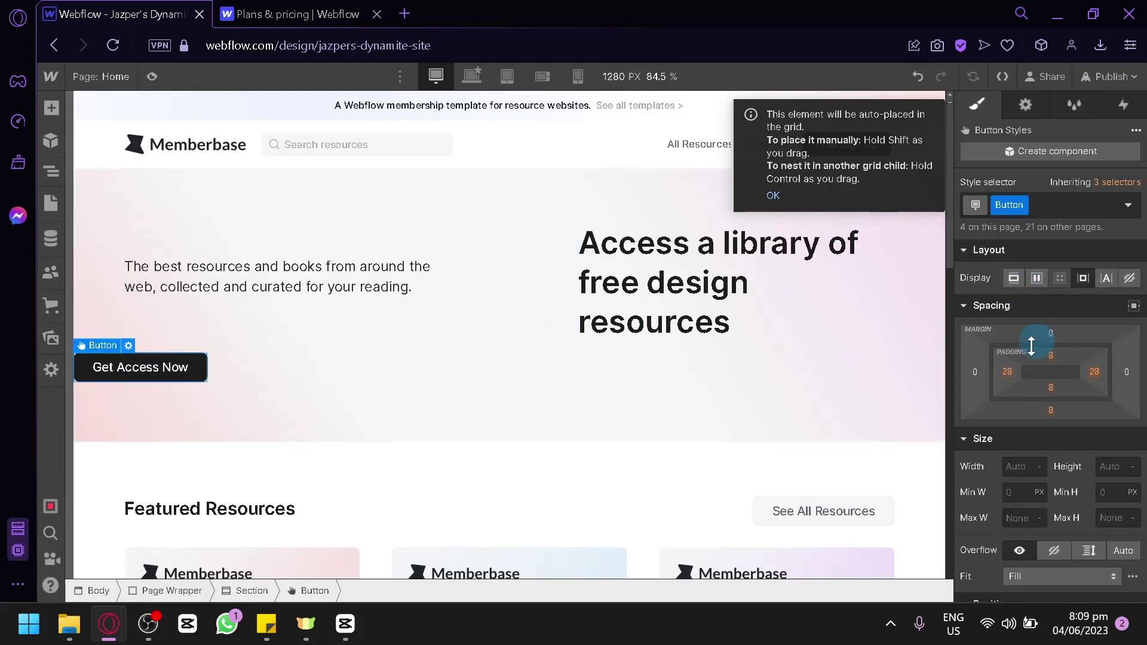
{"action": "scroll", "coordinate": [1049, 415], "scroll_direction": "down", "scroll_amount": 5}
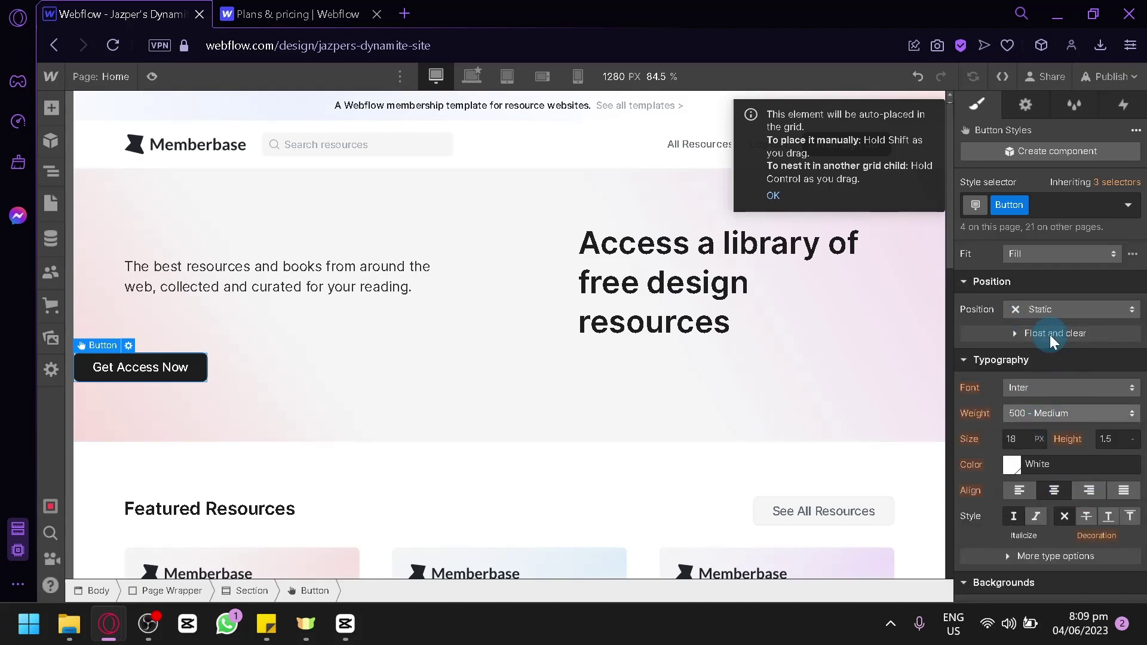
- Give the button Fixed positioning, drag it into the hero grid, and select the Section
{"action": "left_click", "coordinate": [1048, 257]}
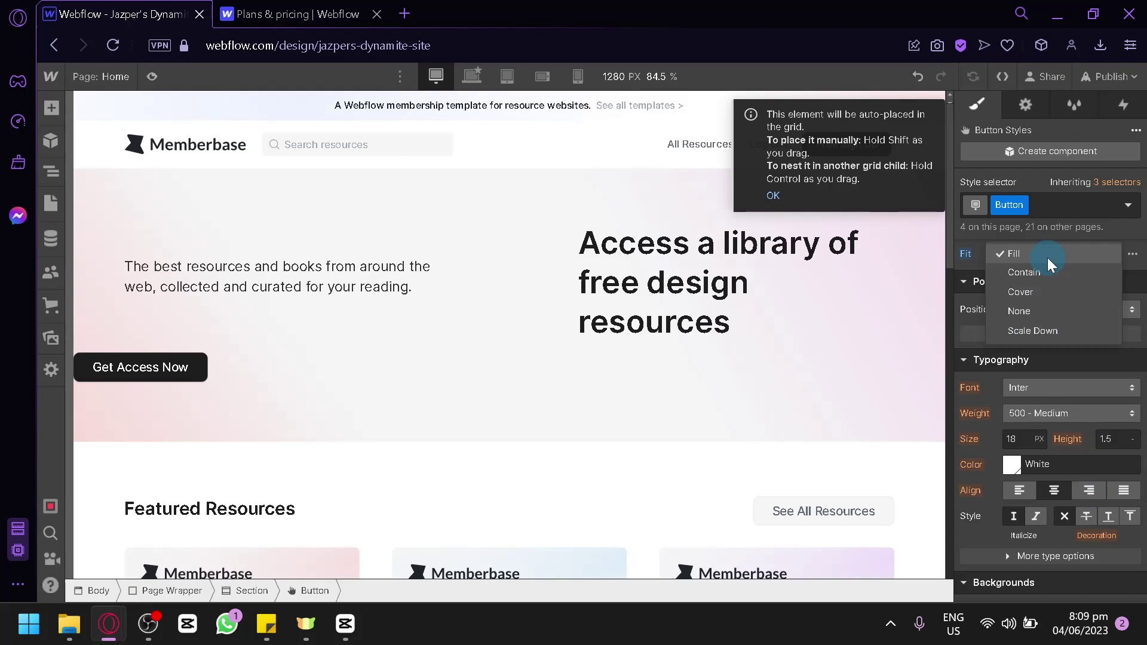
{"action": "left_click", "coordinate": [1041, 319]}
{"action": "left_click", "coordinate": [1045, 311]}
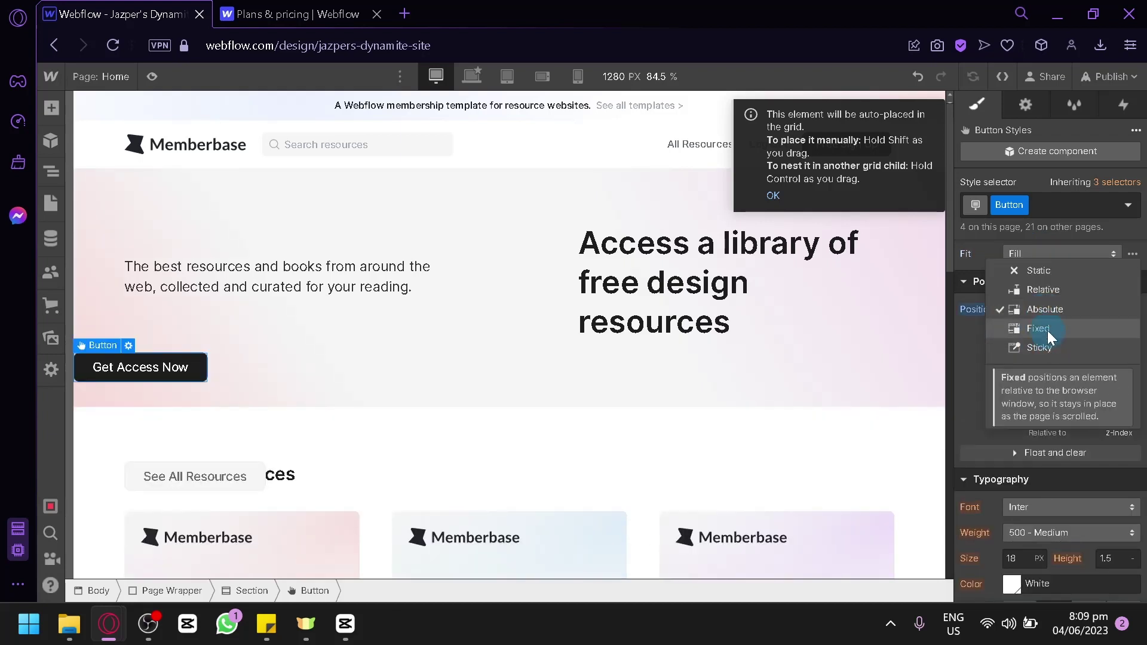
{"action": "left_click", "coordinate": [1048, 330]}
{"action": "left_click_drag", "start_coordinate": [167, 344], "coordinate": [436, 278]}
{"action": "left_click_drag", "start_coordinate": [195, 292], "coordinate": [208, 320]}
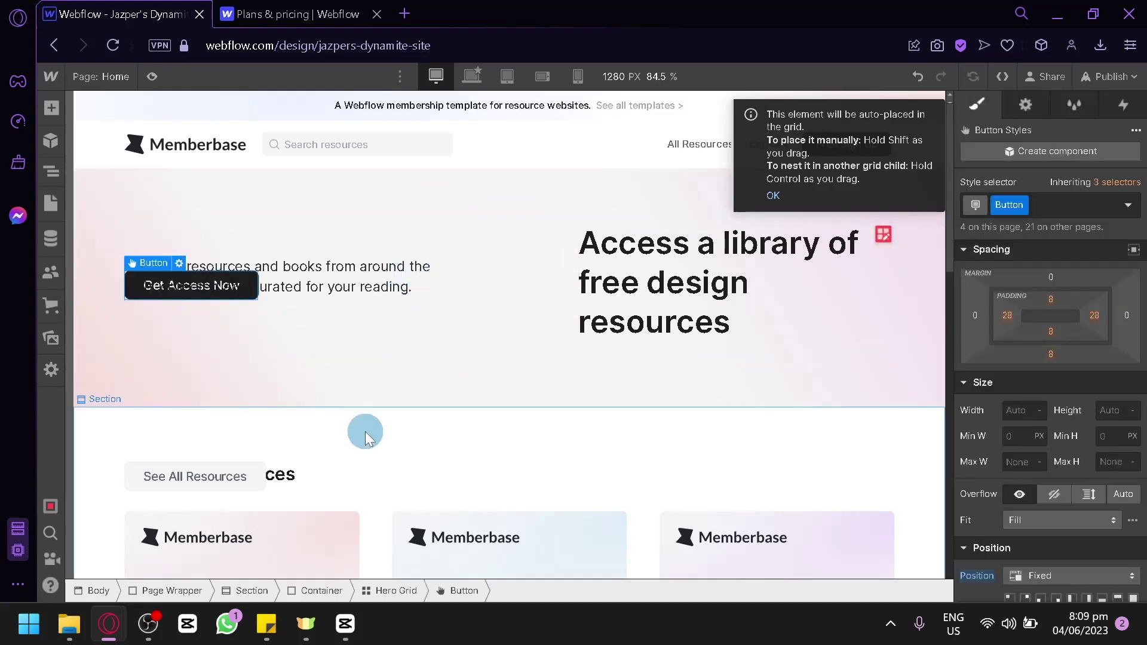
{"action": "left_click", "coordinate": [328, 410]}
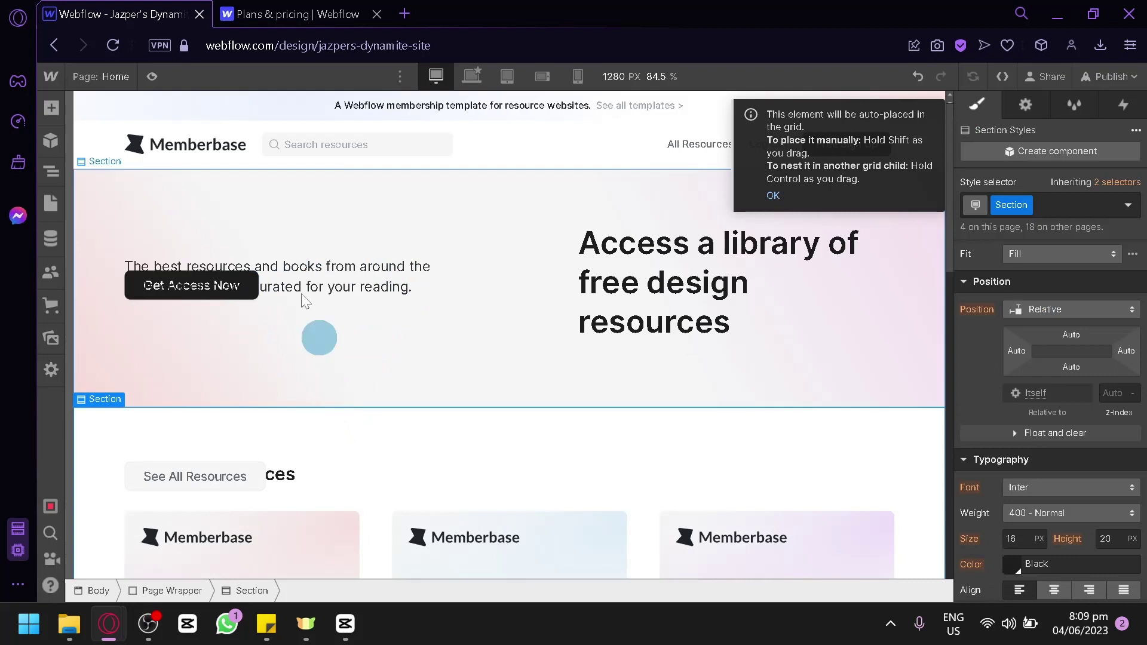
{"action": "left_click", "coordinate": [52, 110]}
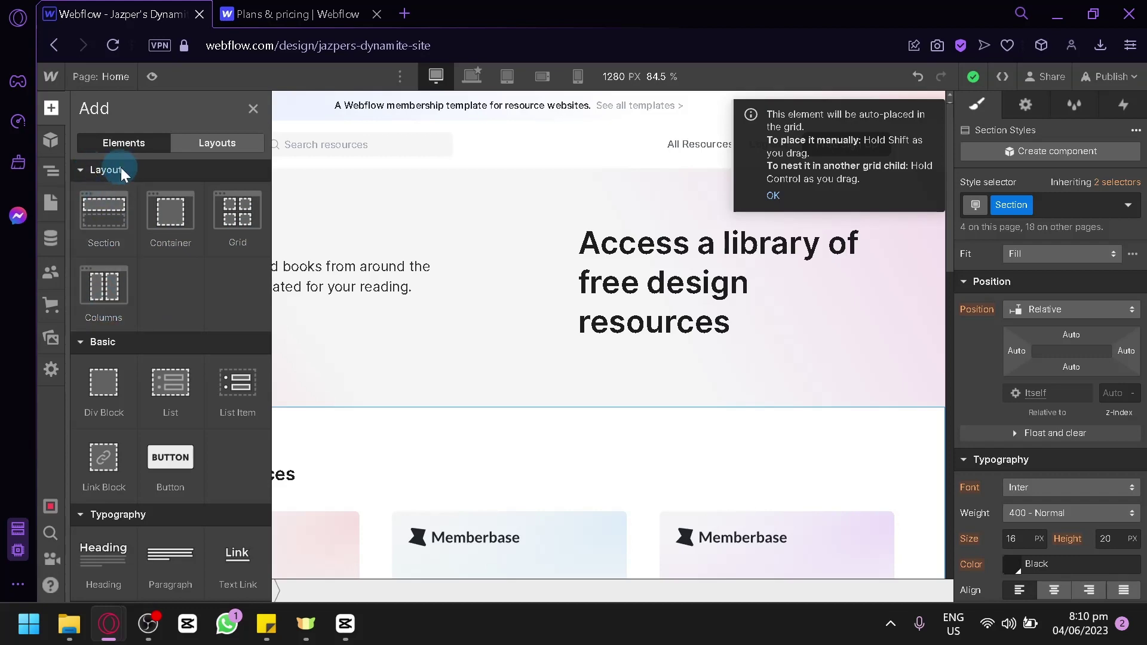
{"action": "left_click_drag", "start_coordinate": [102, 216], "coordinate": [451, 455]}
{"action": "scroll", "coordinate": [333, 402], "scroll_direction": "down", "scroll_amount": 4}
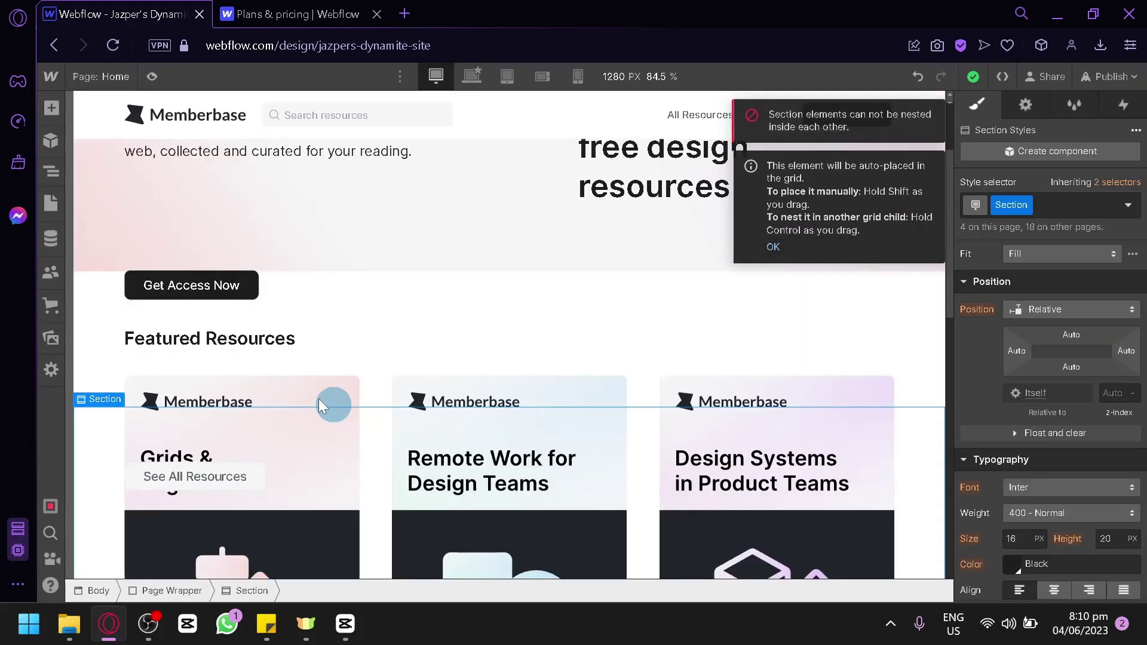
{"action": "left_click", "coordinate": [51, 107]}
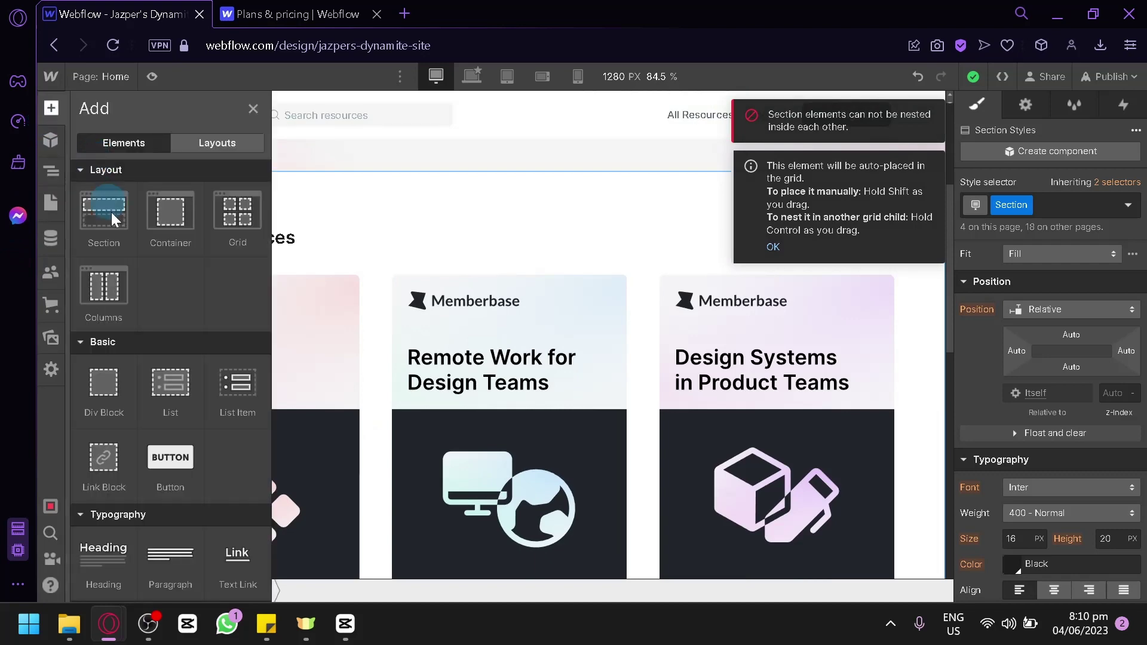
{"action": "left_click", "coordinate": [109, 226]}
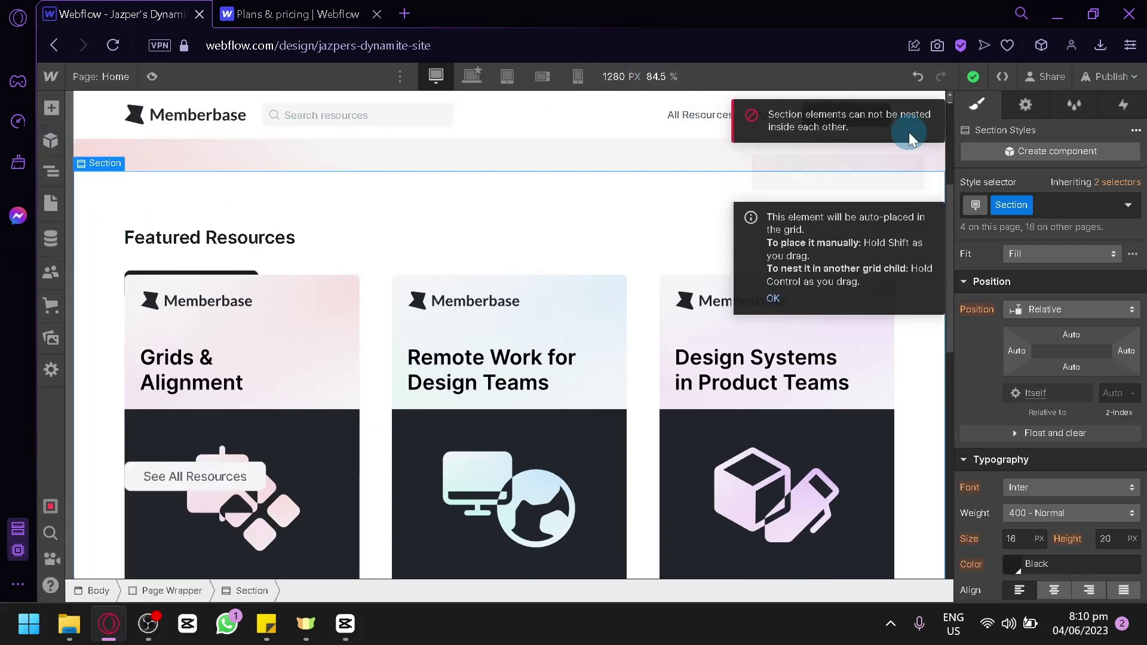
{"action": "scroll", "coordinate": [543, 281], "scroll_direction": "down", "scroll_amount": 10}
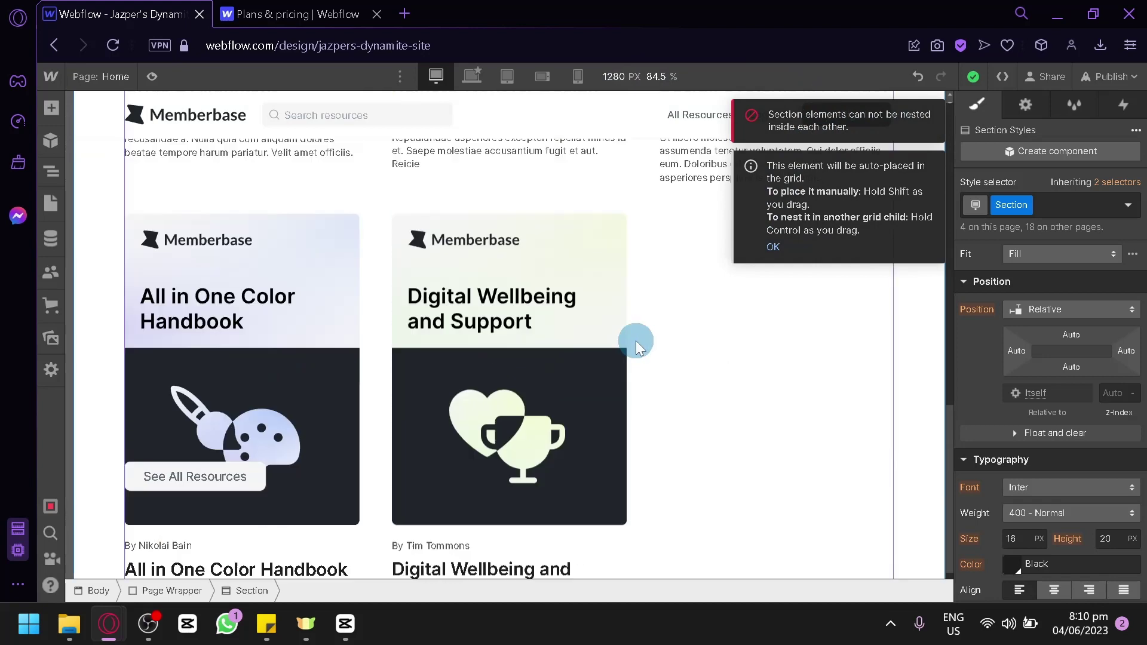
{"action": "scroll", "coordinate": [637, 345], "scroll_direction": "up", "scroll_amount": 3}
{"action": "left_click", "coordinate": [641, 346]}
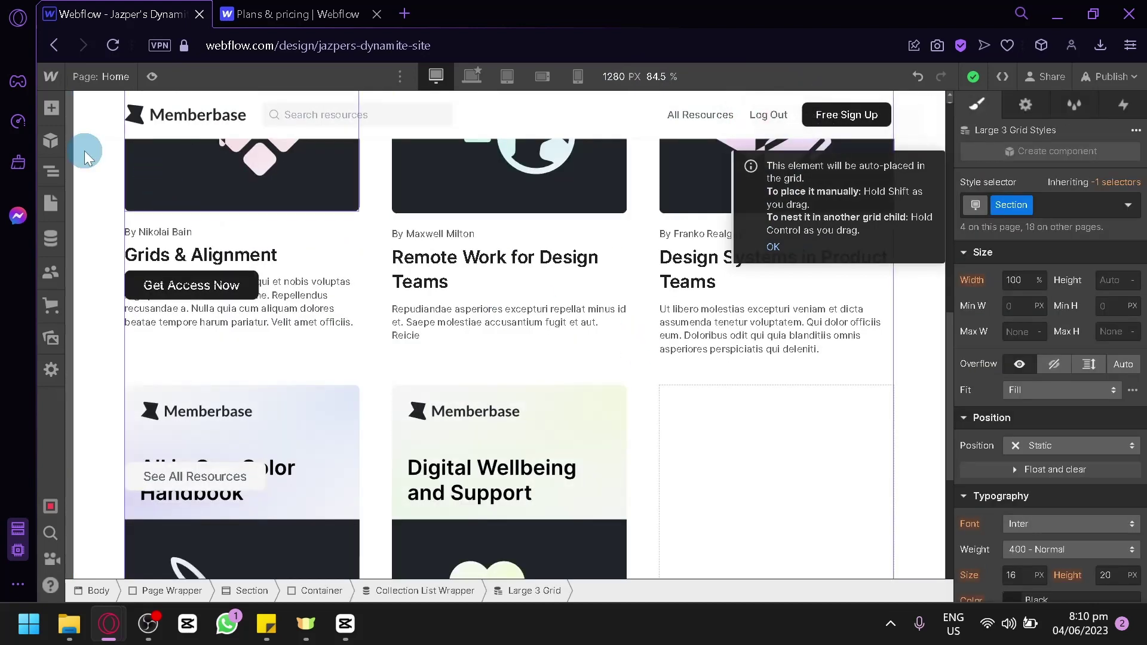
{"action": "left_click", "coordinate": [51, 108]}
{"action": "left_click_drag", "start_coordinate": [111, 206], "coordinate": [51, 62]}
{"action": "scroll", "coordinate": [402, 187], "scroll_direction": "up", "scroll_amount": 8}
{"action": "mouse_move", "coordinate": [53, 116]}
{"action": "left_mouse_down"}
{"action": "mouse_move", "coordinate": [538, 346]}
{"action": "mouse_move", "coordinate": [480, 377]}
{"action": "mouse_move", "coordinate": [260, 266]}
{"action": "mouse_move", "coordinate": [266, 364]}
{"action": "mouse_move", "coordinate": [498, 297]}
{"action": "mouse_move", "coordinate": [435, 261]}
{"action": "mouse_move", "coordinate": [1, 142]}
{"action": "mouse_move", "coordinate": [48, 115]}
{"action": "left_mouse_up"}
{"action": "scroll", "coordinate": [538, 346], "scroll_direction": "down", "scroll_amount": 5}
{"action": "scroll", "coordinate": [436, 262], "scroll_direction": "down", "scroll_amount": 4}
{"action": "scroll", "coordinate": [436, 261], "scroll_direction": "up", "scroll_amount": 10}
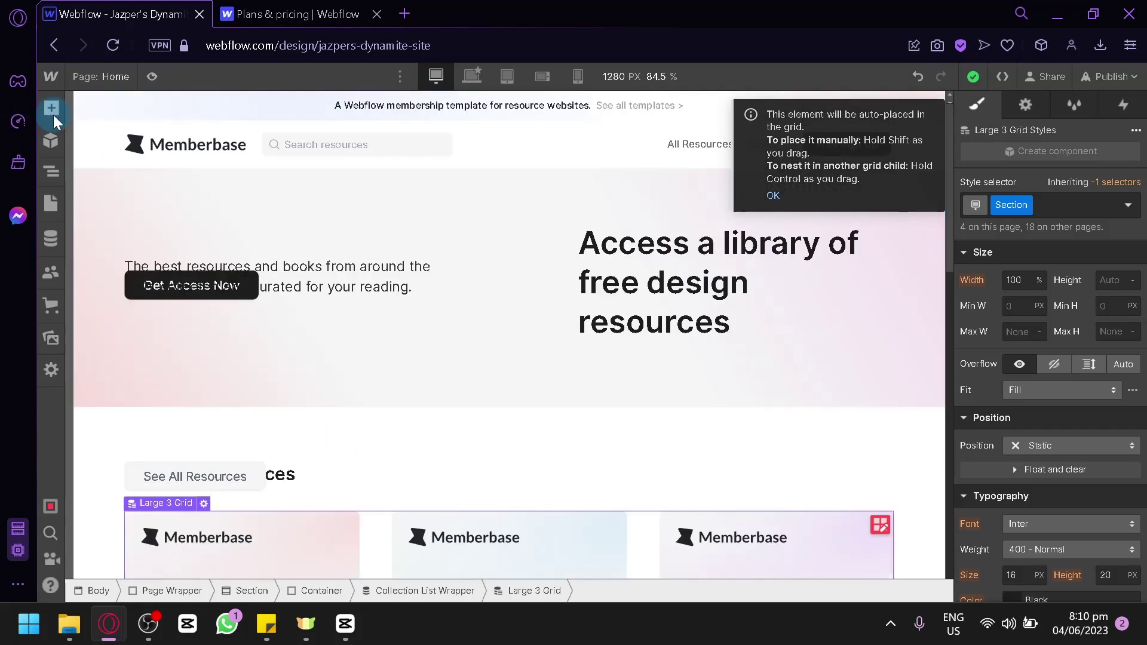
{"action": "left_click", "coordinate": [52, 113]}
{"action": "scroll", "coordinate": [183, 328], "scroll_direction": "down", "scroll_amount": 3}
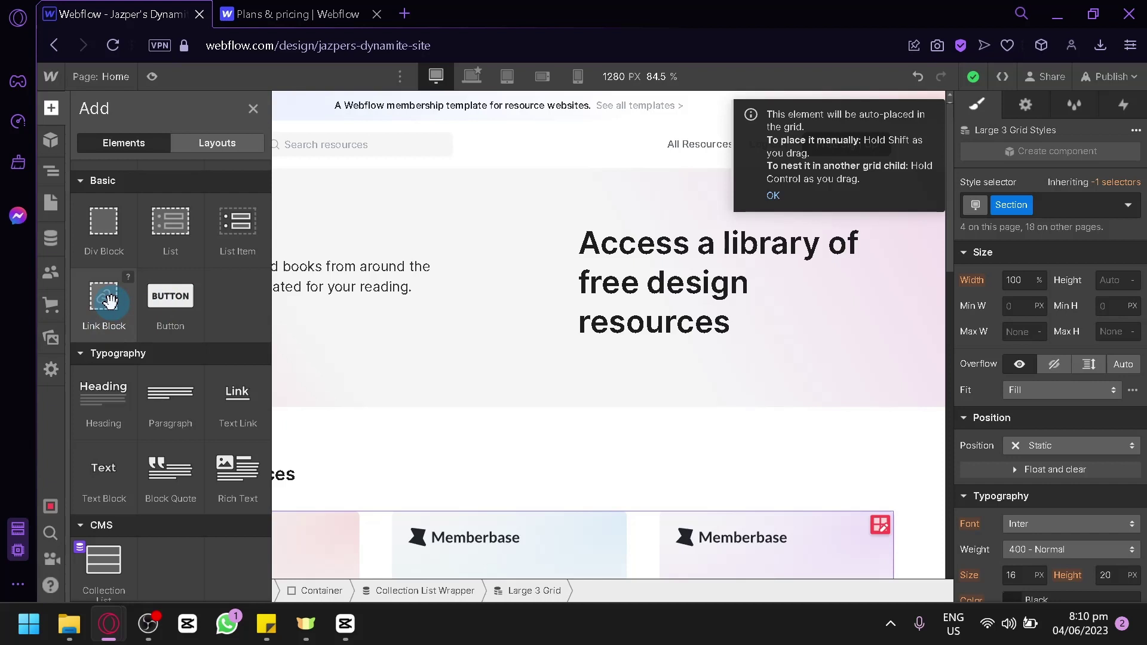
{"action": "scroll", "coordinate": [116, 294], "scroll_direction": "down", "scroll_amount": 3}
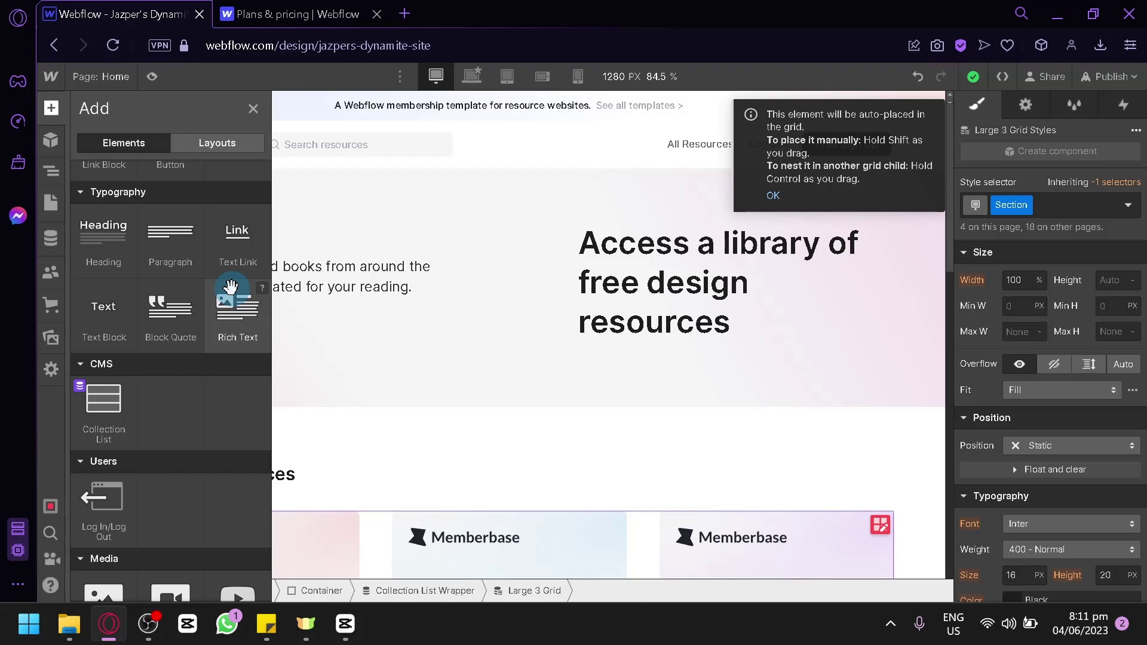
{"action": "scroll", "coordinate": [121, 371], "scroll_direction": "down", "scroll_amount": 3}
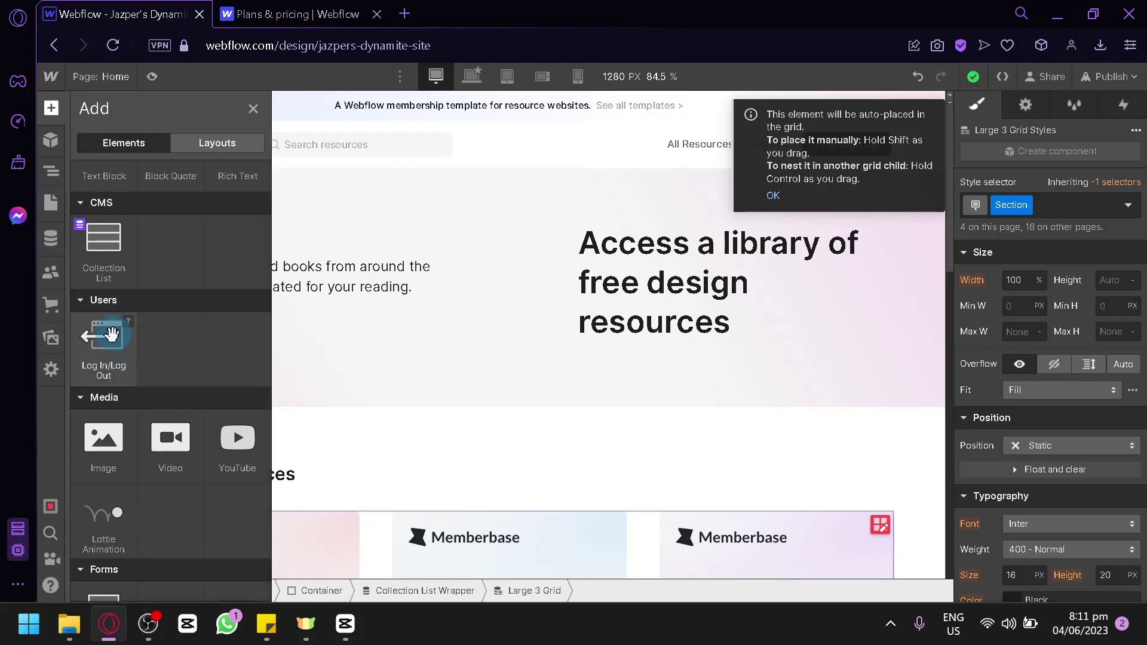
{"action": "scroll", "coordinate": [109, 342], "scroll_direction": "down", "scroll_amount": 3}
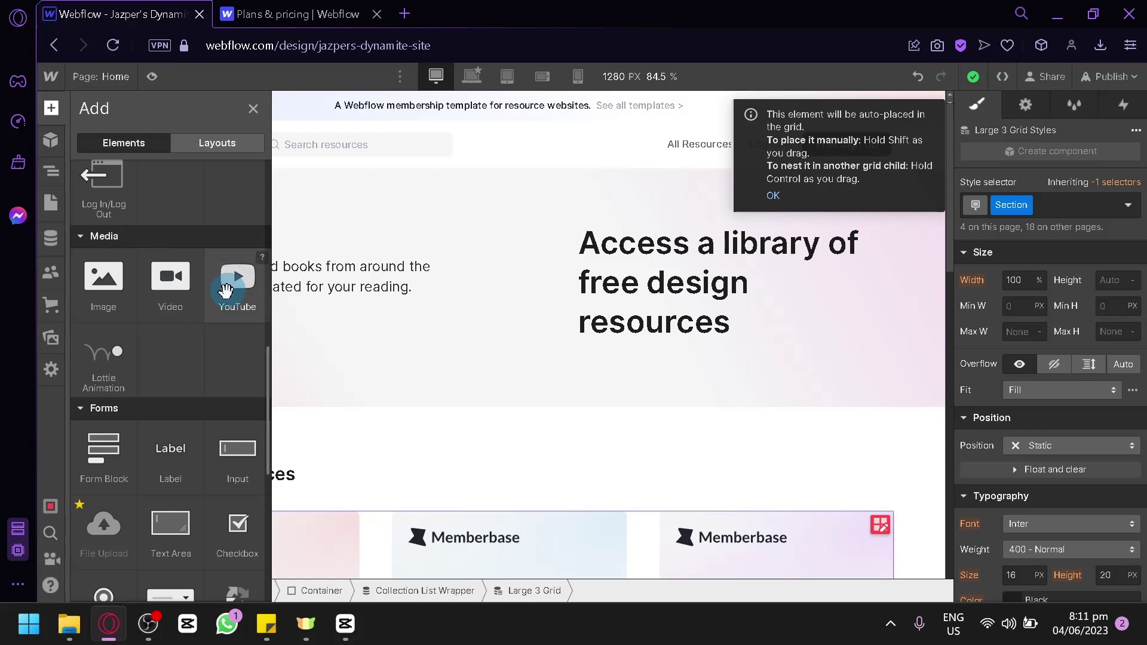
{"action": "scroll", "coordinate": [145, 329], "scroll_direction": "down", "scroll_amount": 3}
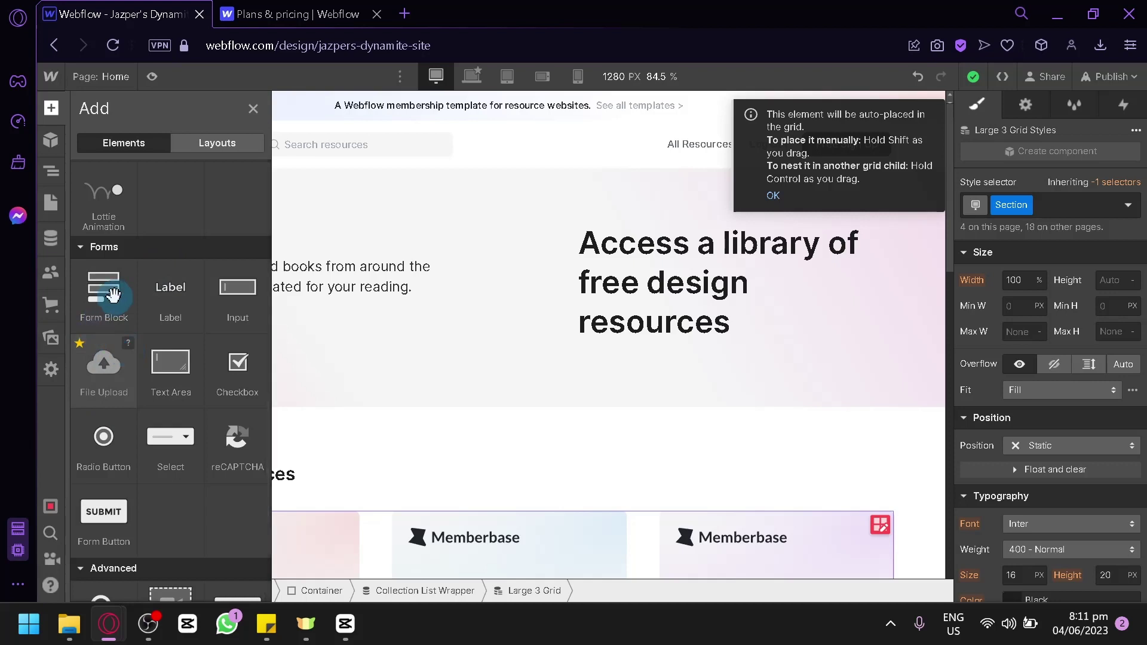
{"action": "scroll", "coordinate": [178, 327], "scroll_direction": "down", "scroll_amount": 3}
{"action": "scroll", "coordinate": [178, 328], "scroll_direction": "down", "scroll_amount": 2}
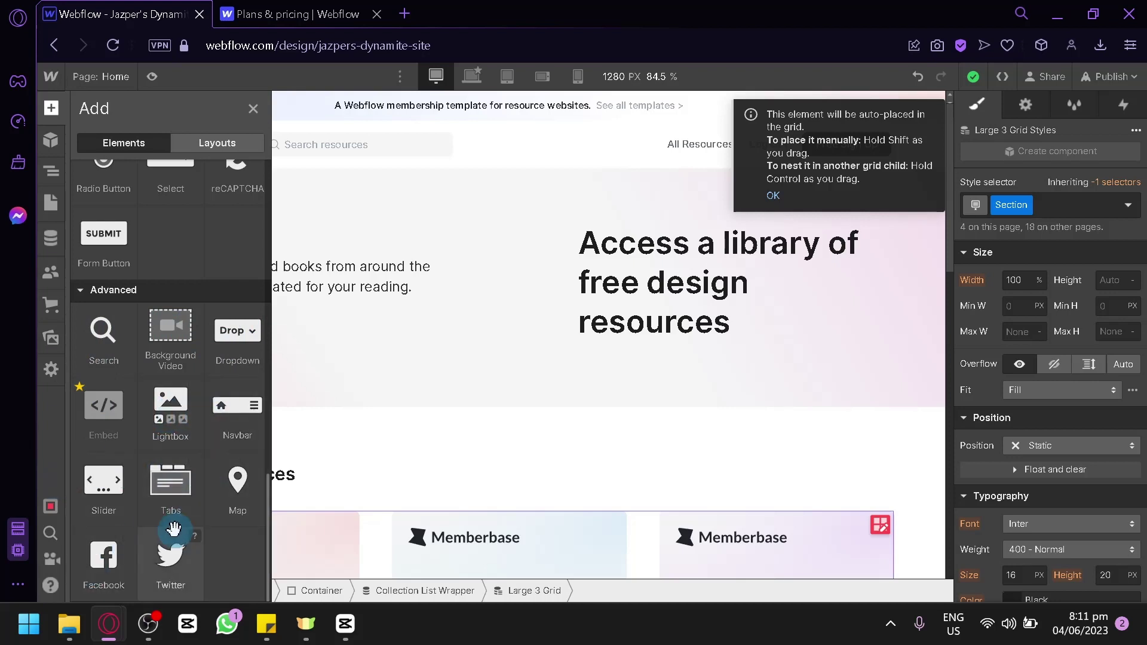
{"action": "scroll", "coordinate": [181, 526], "scroll_direction": "up", "scroll_amount": 10}
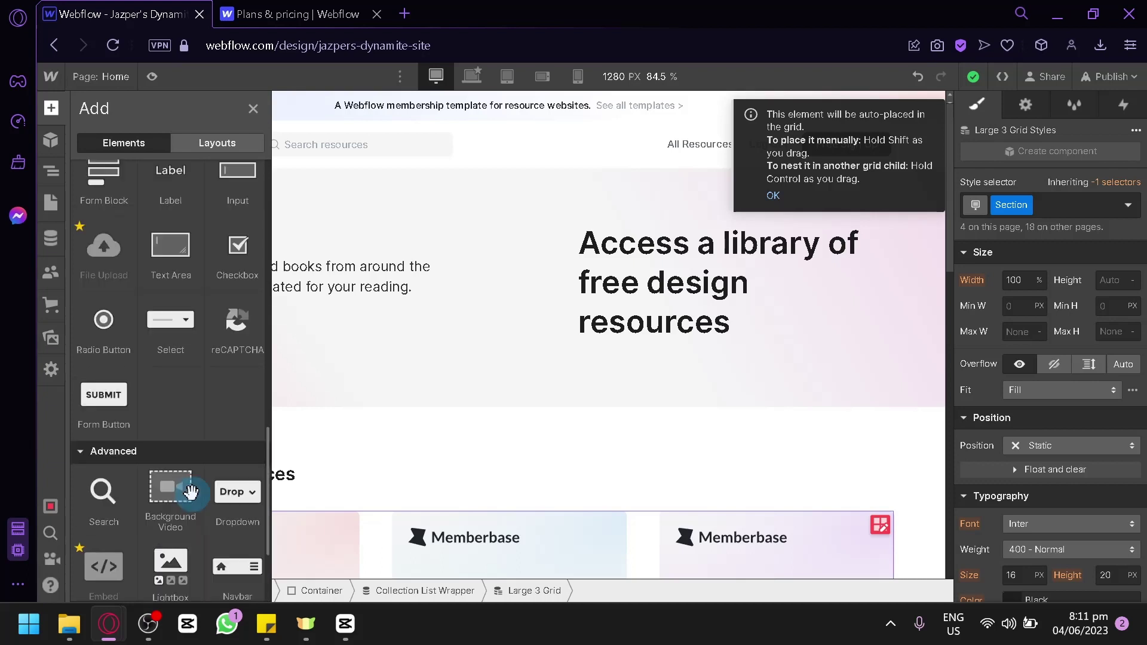
{"action": "left_click", "coordinate": [238, 149]}
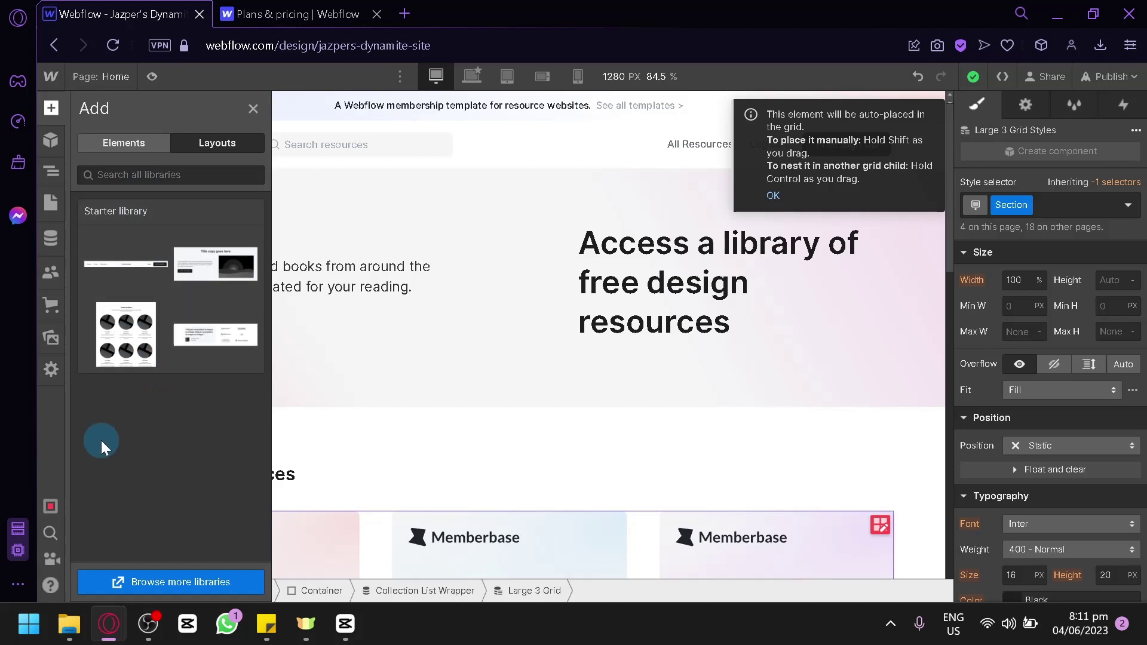
{"action": "left_click_drag", "start_coordinate": [174, 567], "coordinate": [306, 218]}
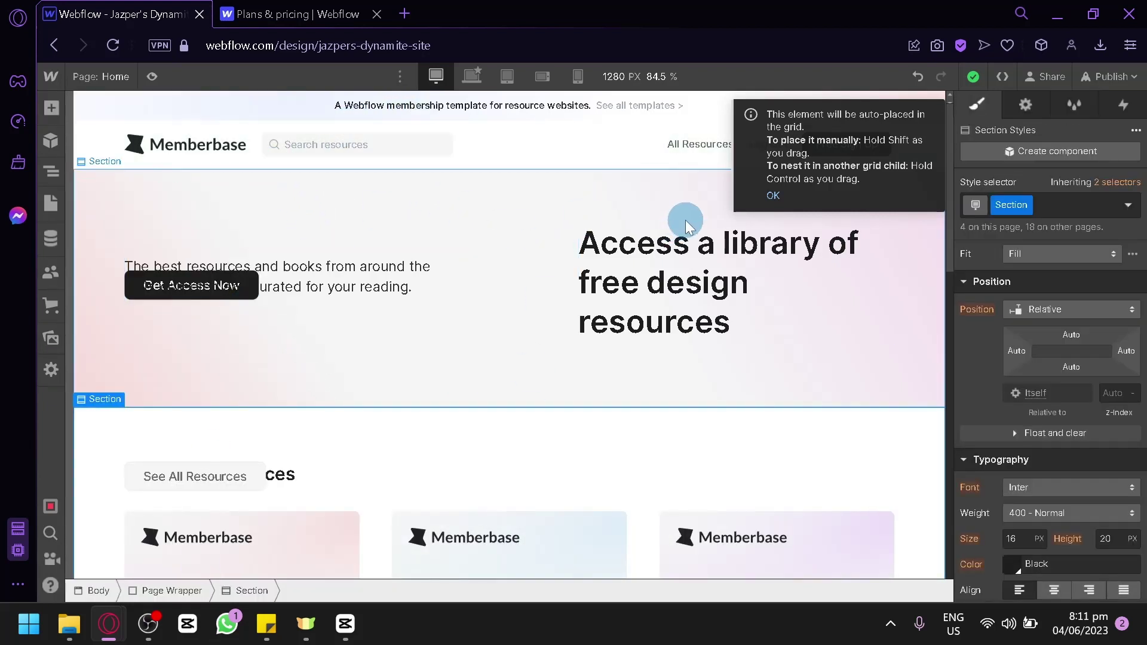
- Publish the Memberbase site to its webflow.io staging domain, dismissing the grid notice
{"action": "left_click", "coordinate": [1121, 79]}
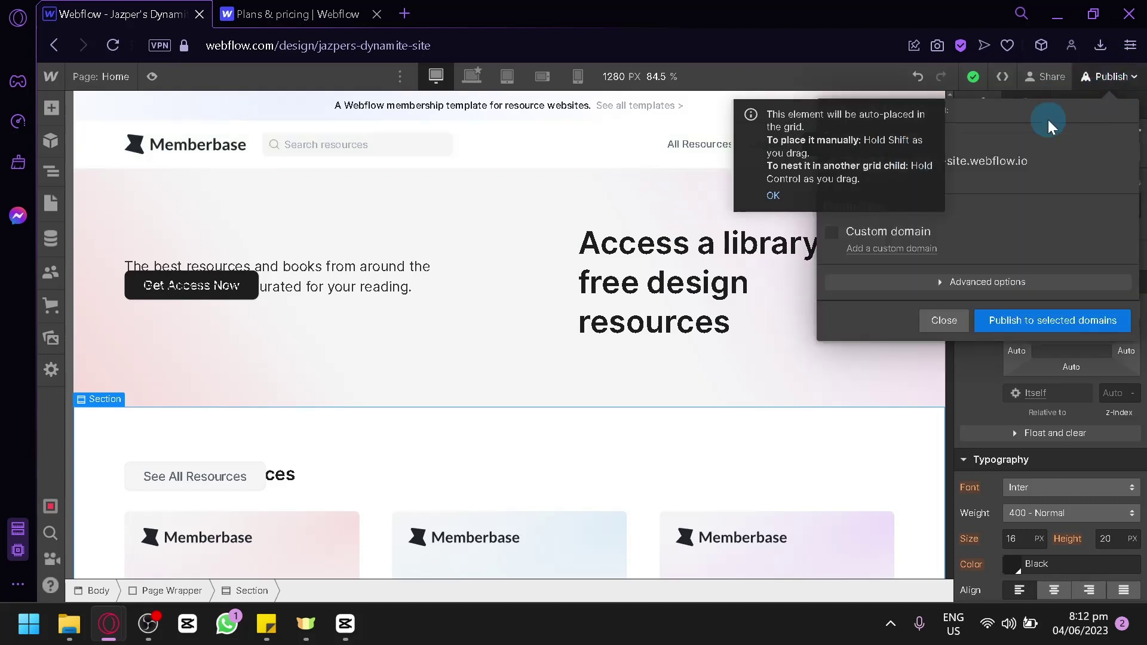
{"action": "left_click", "coordinate": [775, 195]}
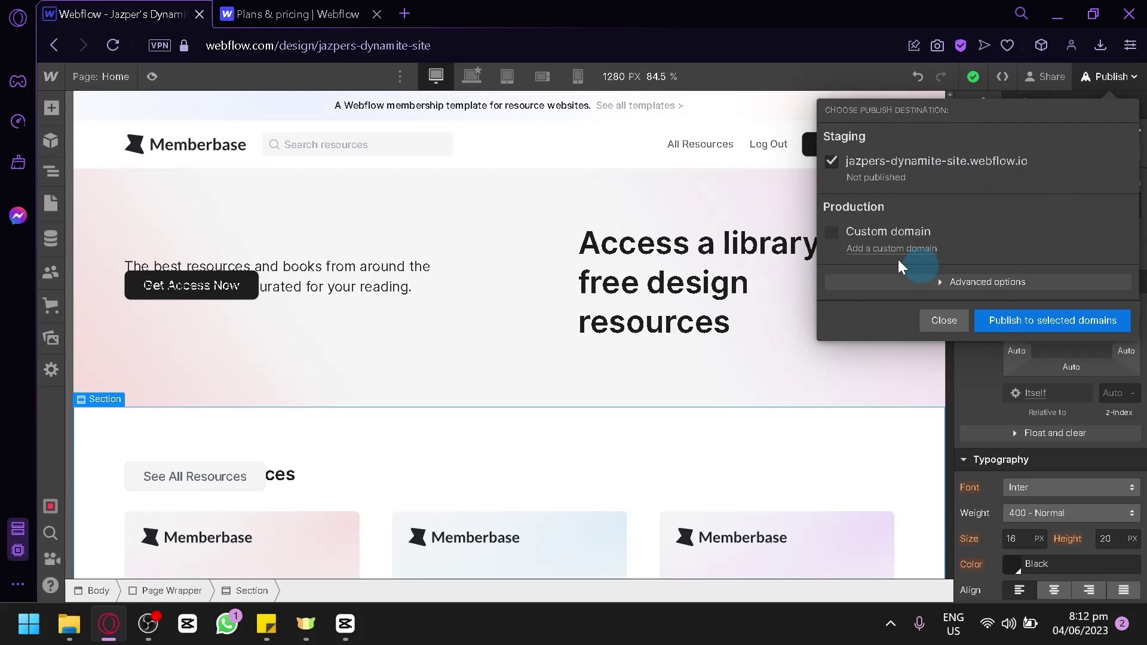
{"action": "left_click", "coordinate": [1038, 321]}
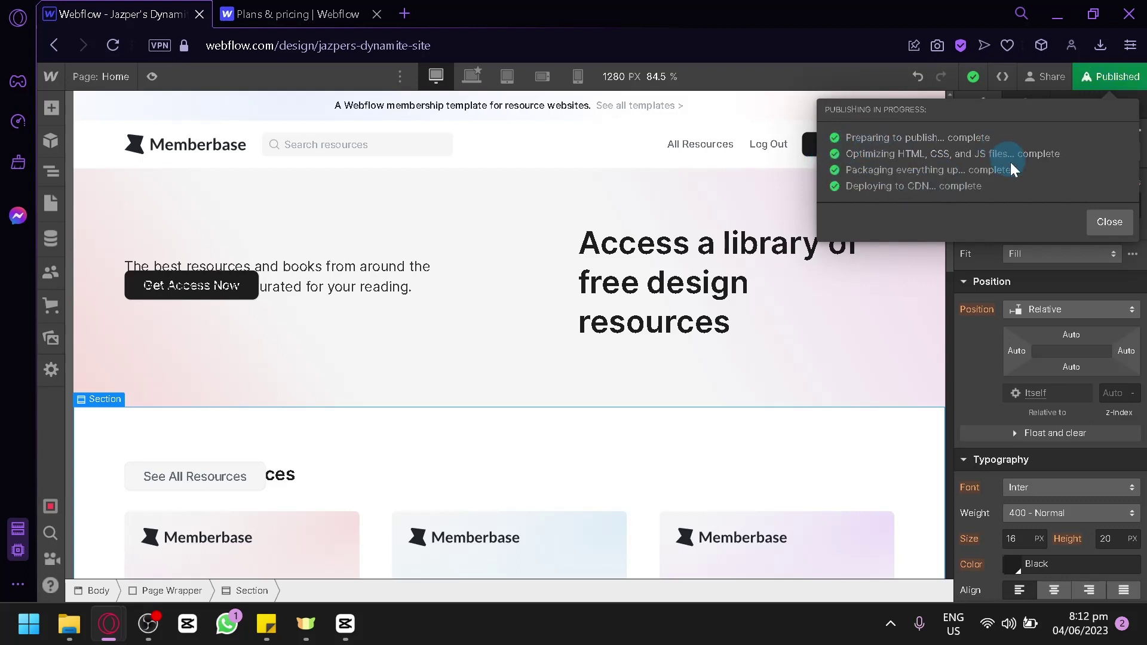
{"action": "left_click", "coordinate": [1109, 222]}
- Check the site Share options, then go to the Plans & pricing page
{"action": "left_click", "coordinate": [1025, 75]}
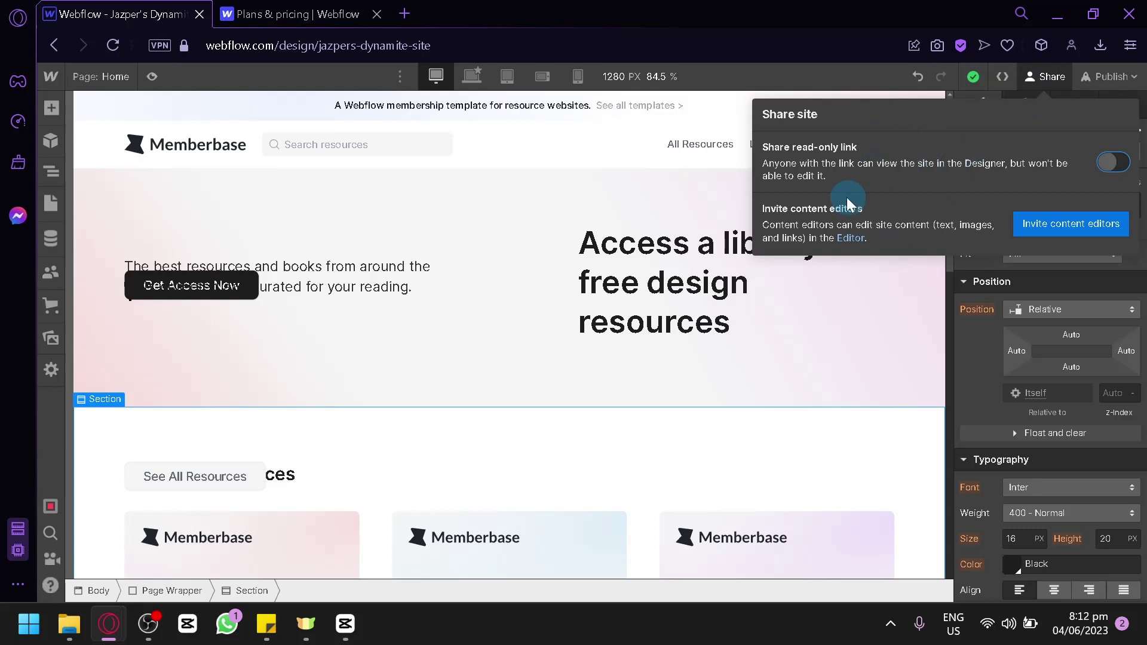
{"action": "left_click", "coordinate": [489, 218]}
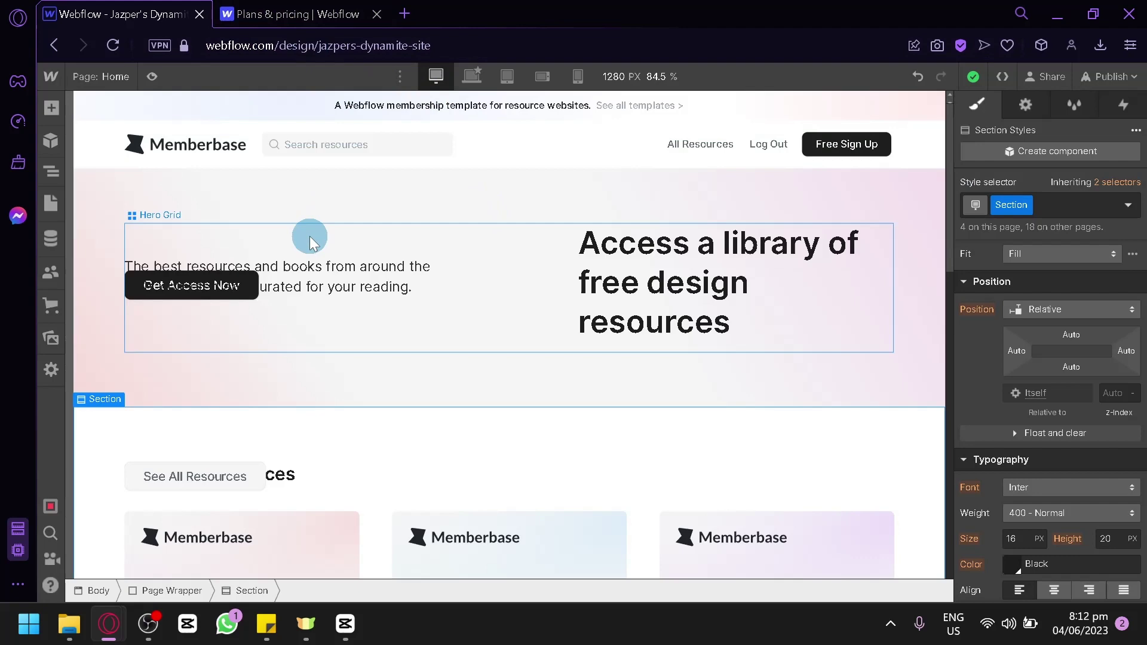
{"action": "left_click", "coordinate": [346, 10]}
{"action": "scroll", "coordinate": [359, 299], "scroll_direction": "down", "scroll_amount": 5}
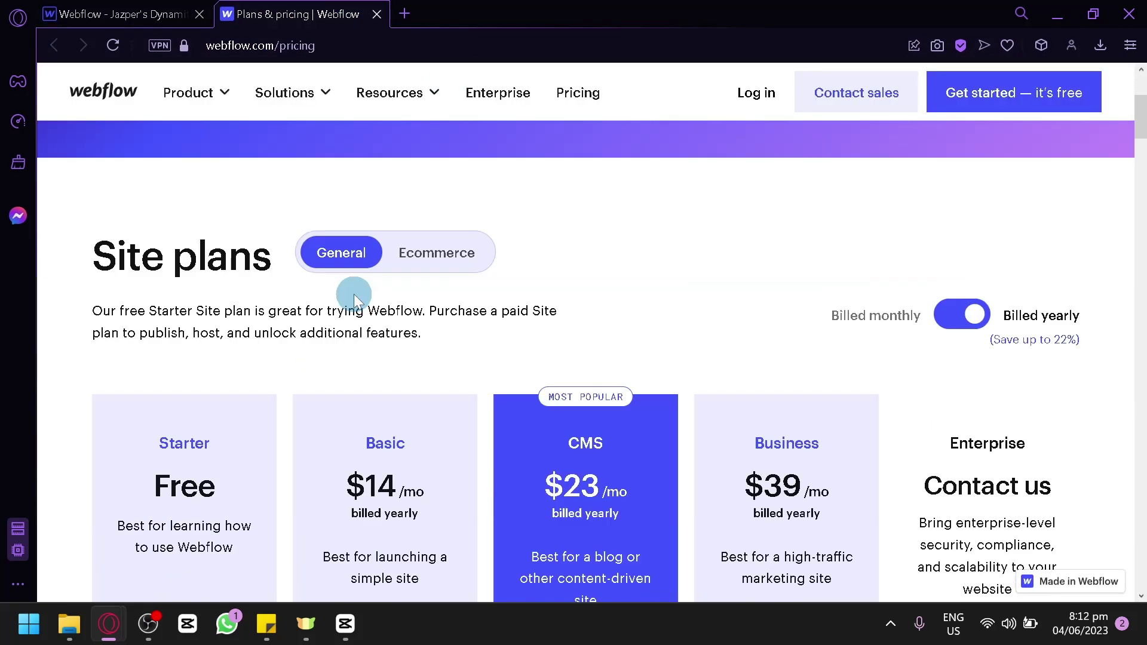
- Switch Site plans to Billed monthly ($18, $29, $49) and review features and Workspace plans
{"action": "scroll", "coordinate": [328, 316], "scroll_direction": "down", "scroll_amount": 2}
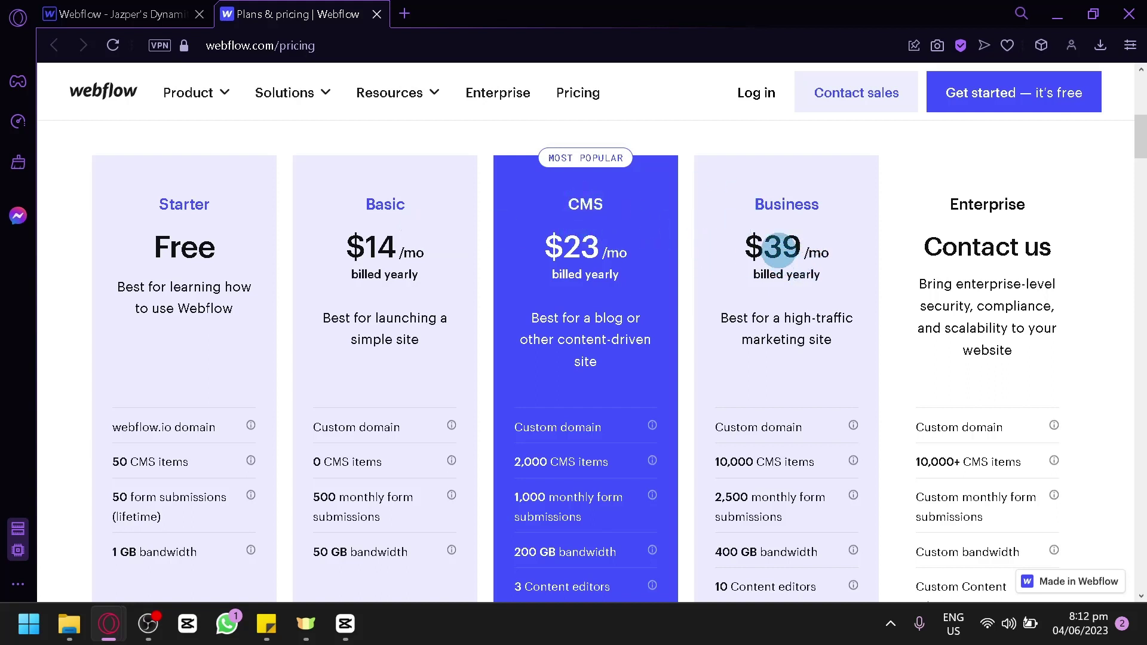
{"action": "scroll", "coordinate": [789, 221], "scroll_direction": "up", "scroll_amount": 4}
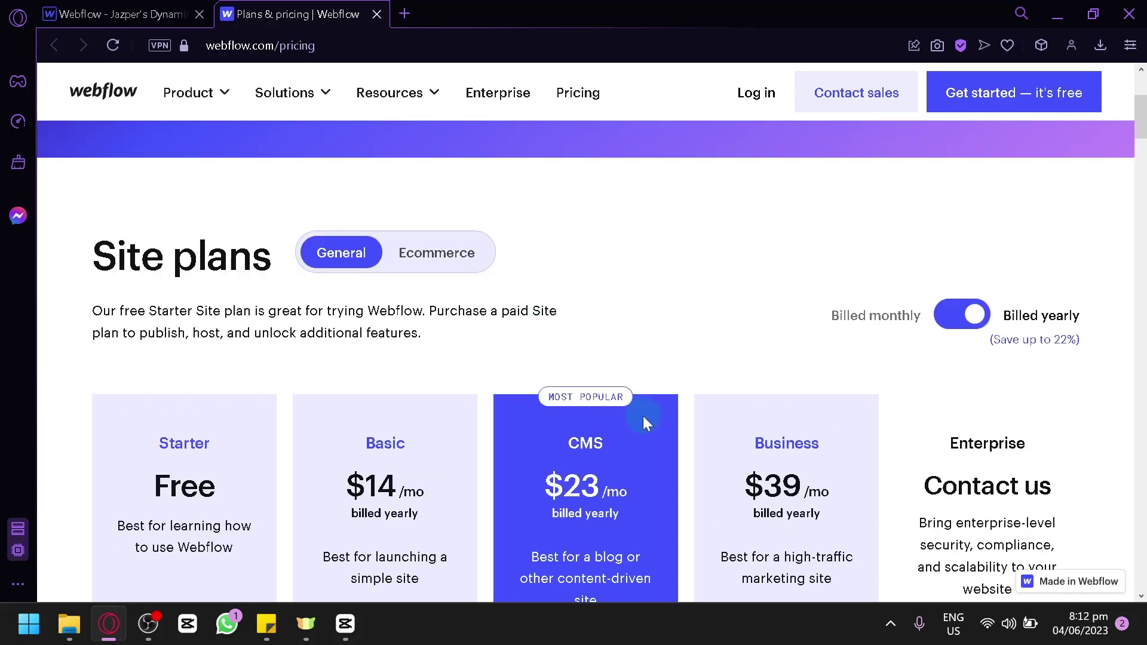
{"action": "left_click", "coordinate": [952, 314]}
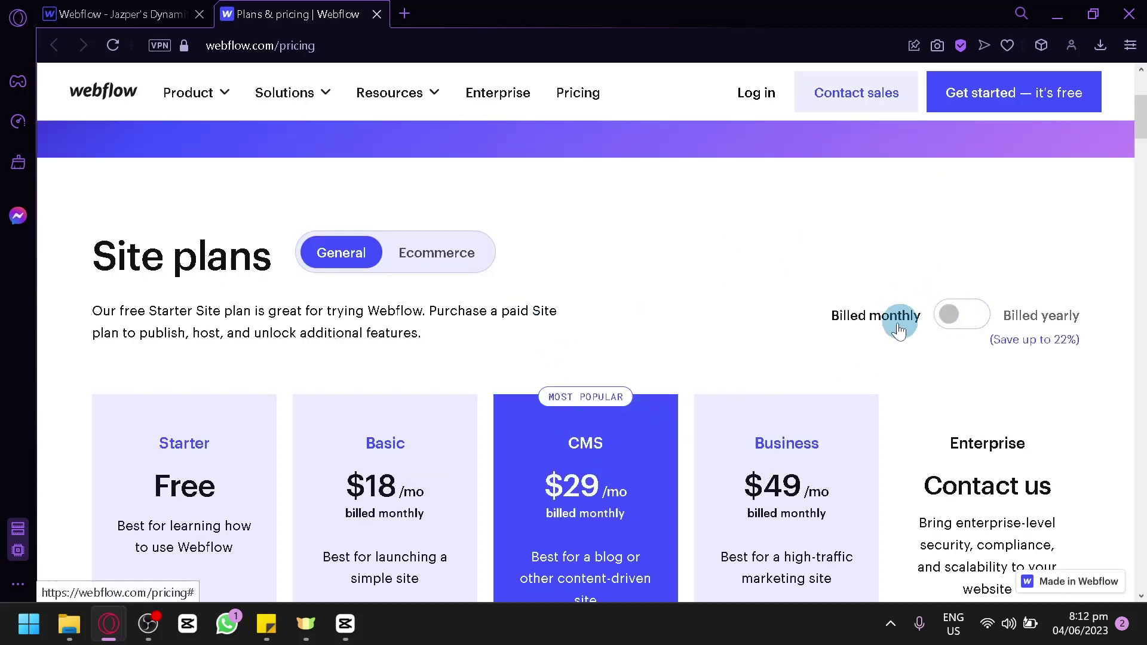
{"action": "scroll", "coordinate": [425, 394], "scroll_direction": "down", "scroll_amount": 2}
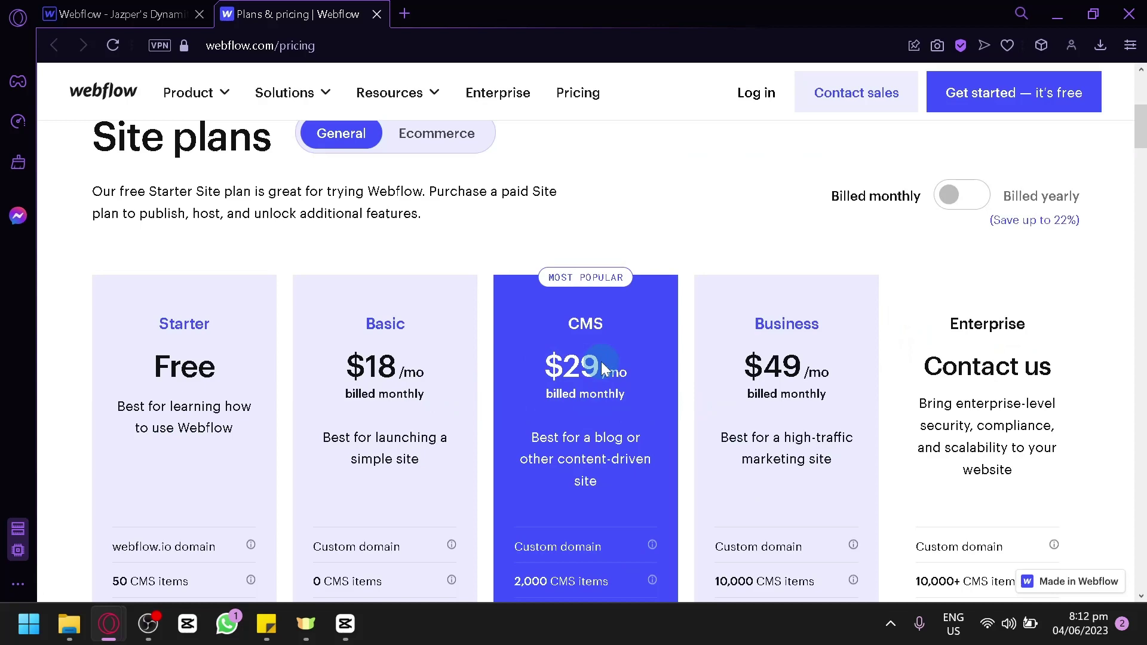
{"action": "scroll", "coordinate": [819, 358], "scroll_direction": "down", "scroll_amount": 2}
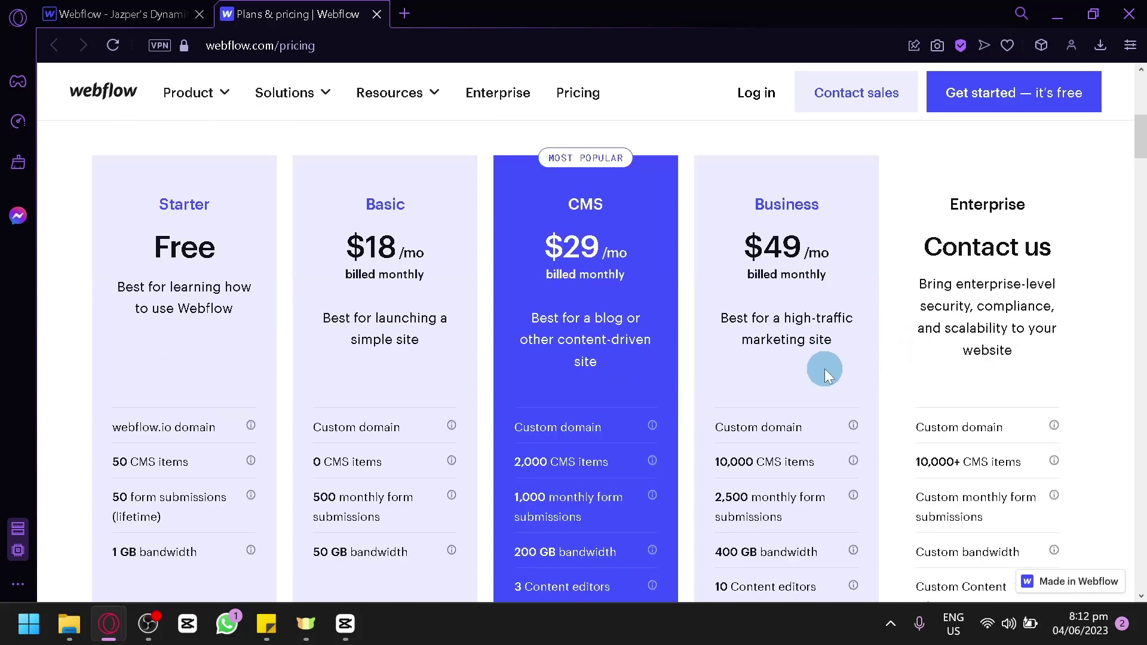
{"action": "scroll", "coordinate": [971, 212], "scroll_direction": "down", "scroll_amount": 4}
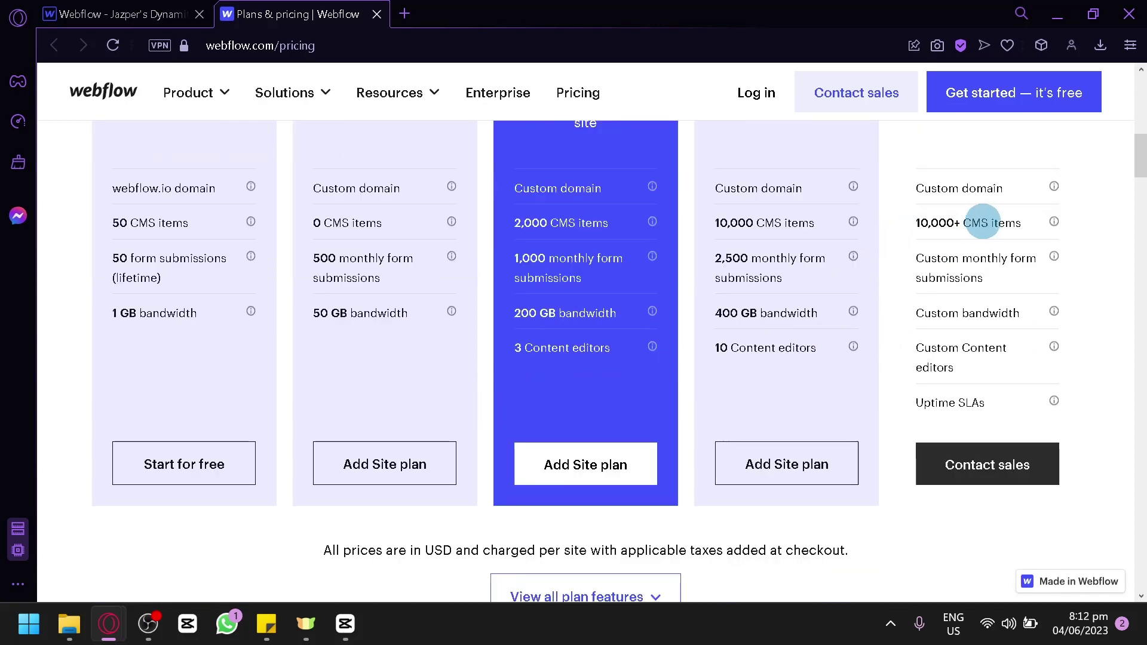
{"action": "scroll", "coordinate": [950, 308], "scroll_direction": "up", "scroll_amount": 6}
{"action": "scroll", "coordinate": [815, 354], "scroll_direction": "up", "scroll_amount": 5}
{"action": "scroll", "coordinate": [815, 354], "scroll_direction": "down", "scroll_amount": 18}
{"action": "scroll", "coordinate": [831, 351], "scroll_direction": "down", "scroll_amount": 2}
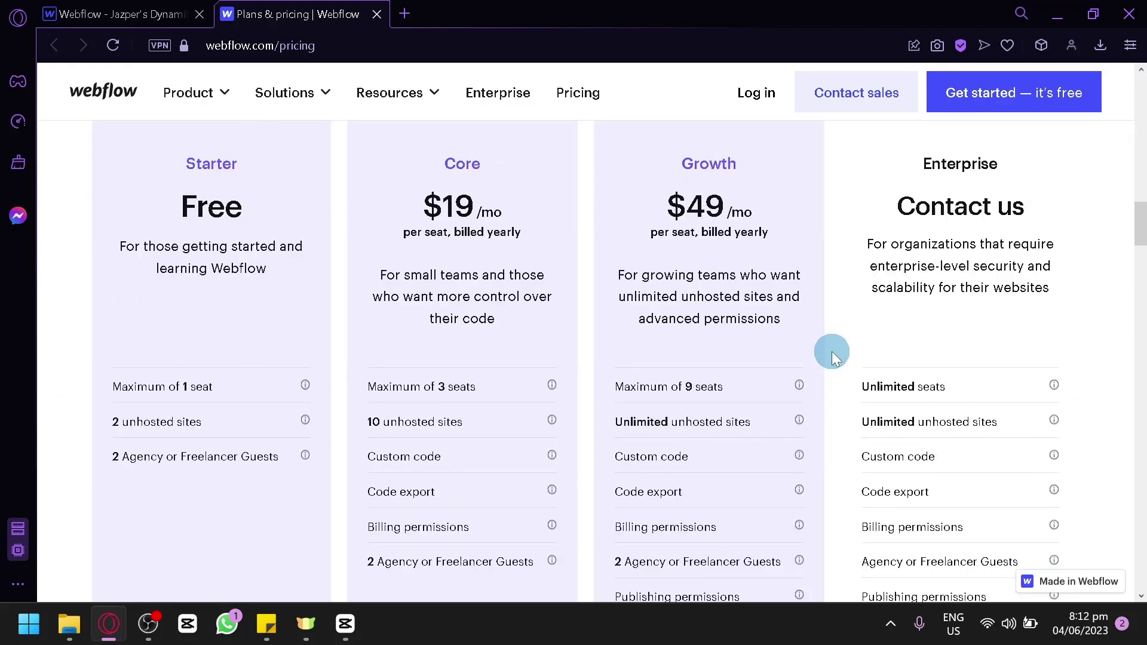
{"action": "scroll", "coordinate": [831, 352], "scroll_direction": "up", "scroll_amount": 20}
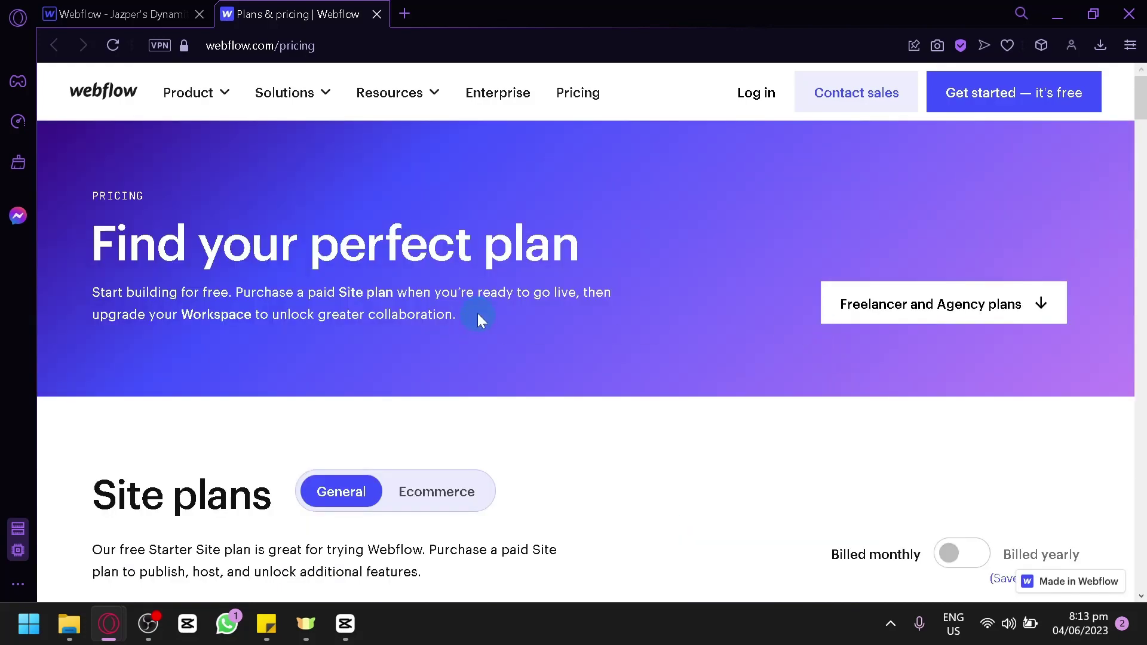